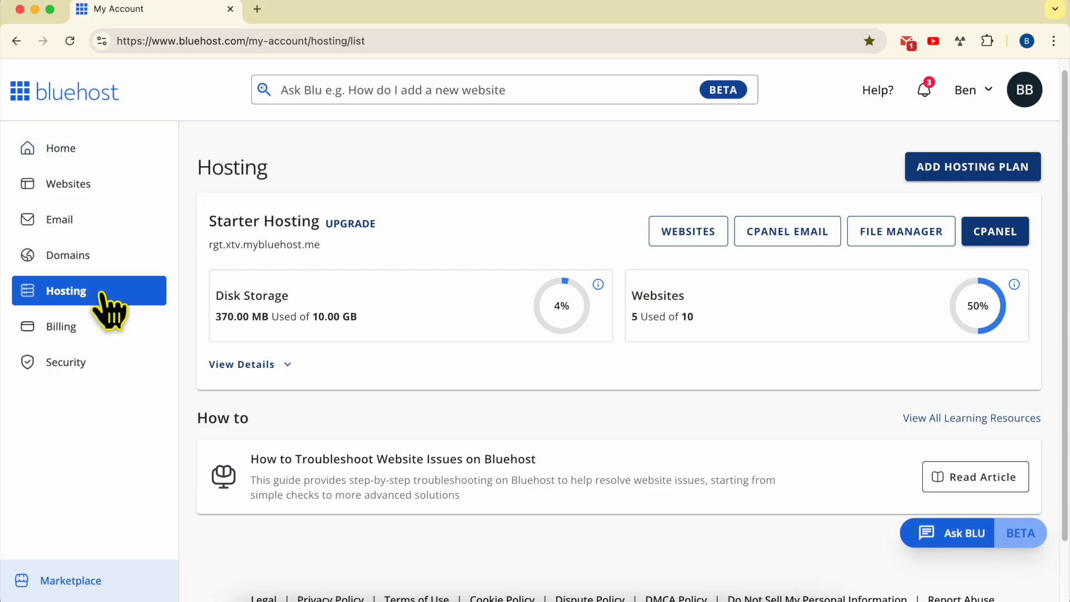
- Start adding a website to the Starter Hosting plan with Install WordPress as the site type
{"action": "left_click", "coordinate": [106, 198]}
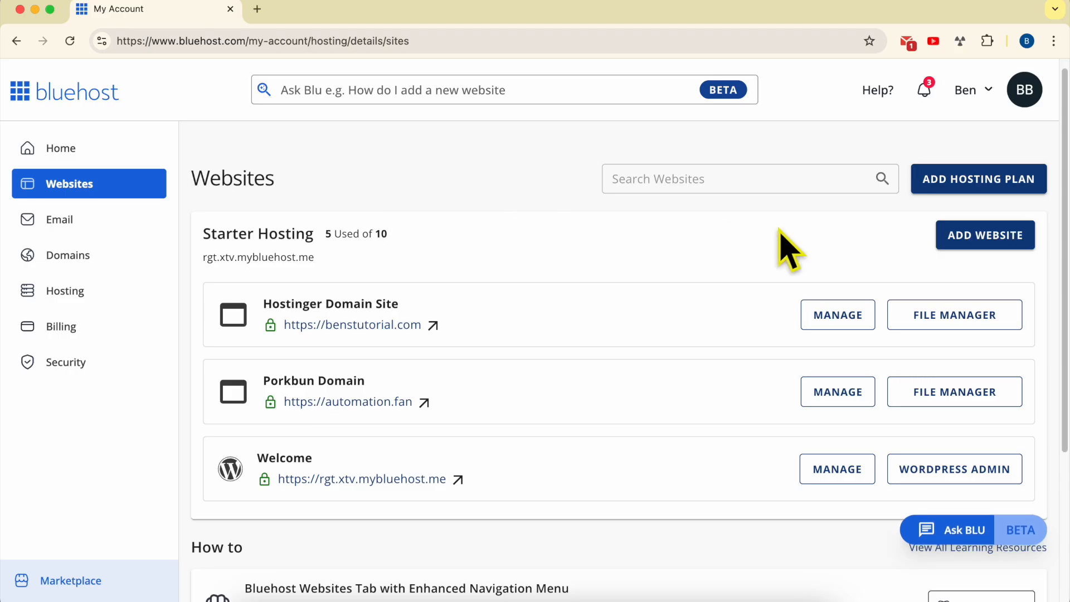
{"action": "left_click", "coordinate": [998, 240]}
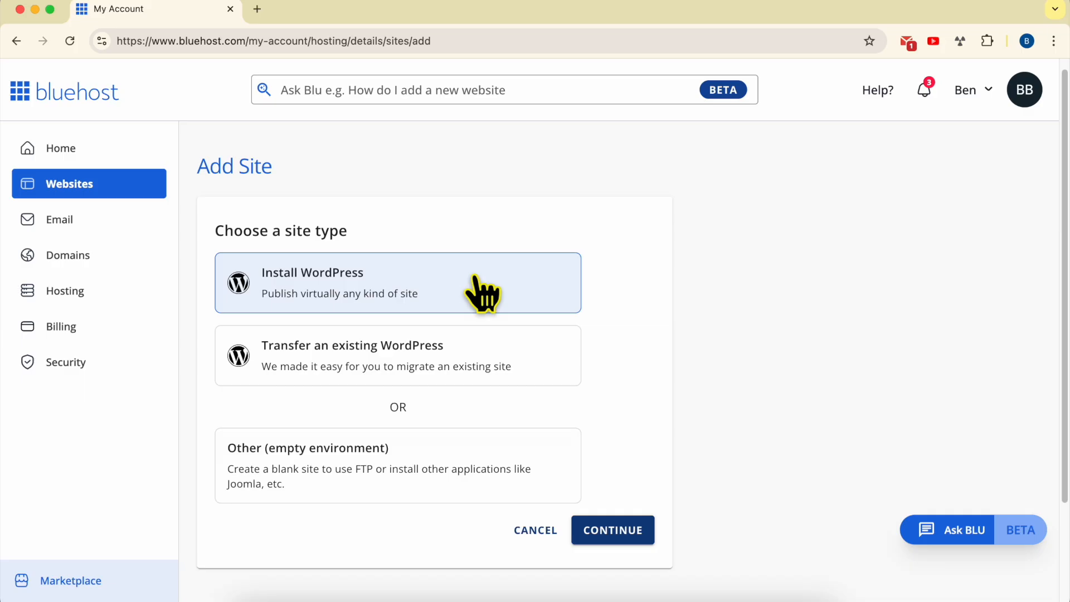
{"action": "left_click", "coordinate": [635, 532]}
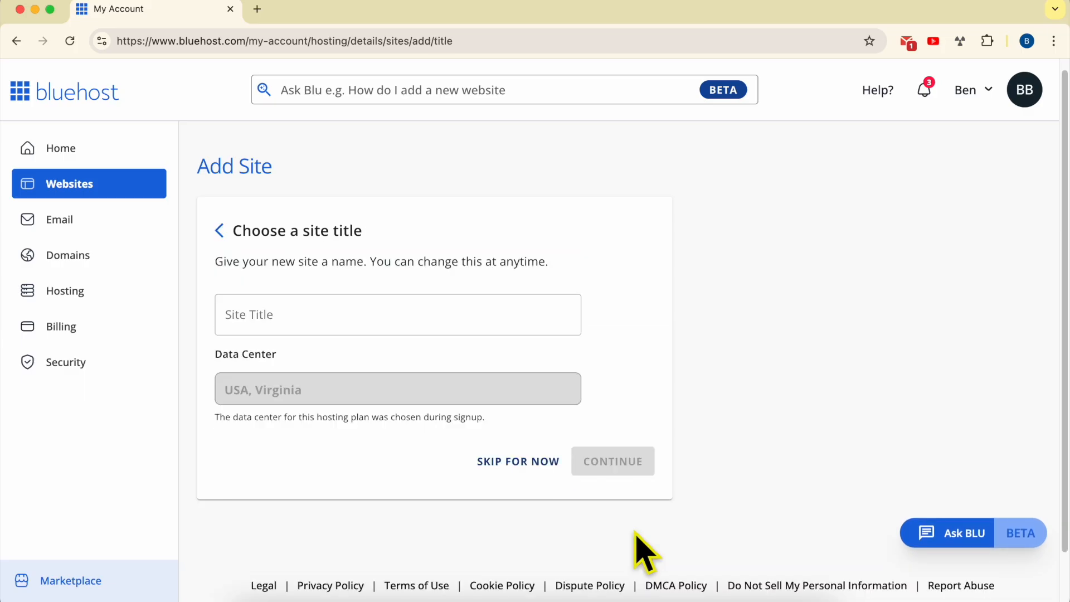
- Give the new site the title "Team Blog" and proceed to the domain connection
{"action": "left_click", "coordinate": [275, 311]}
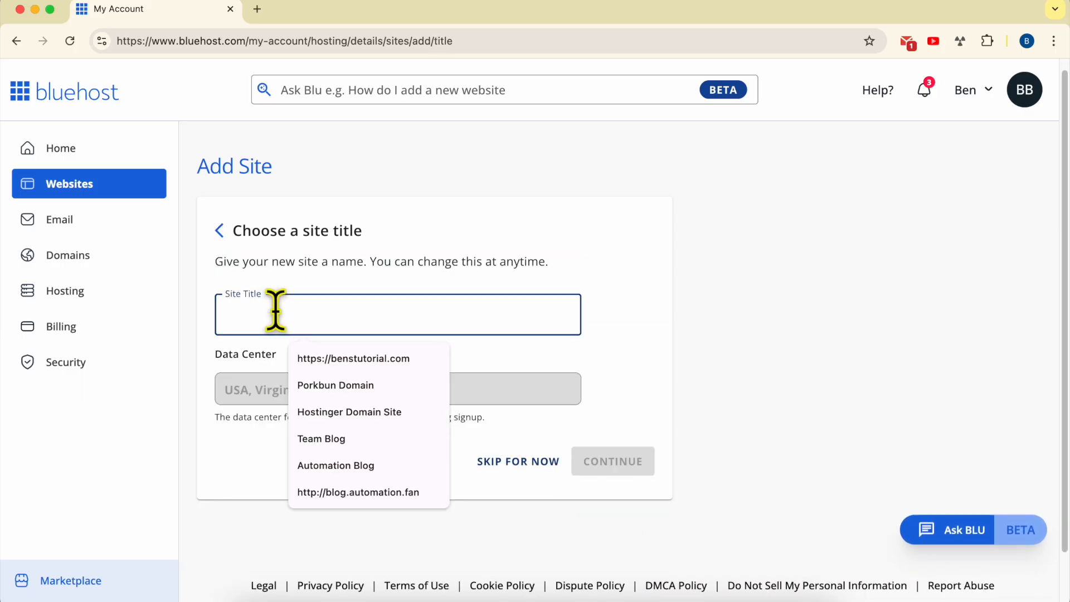
{"action": "type", "text": "Team"}
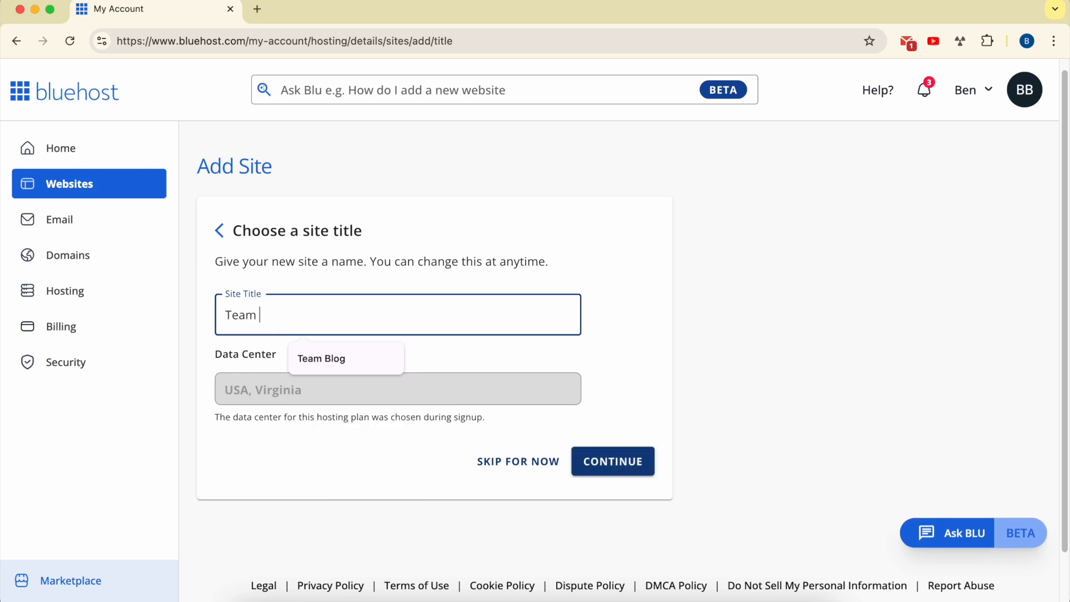
{"action": "left_click", "coordinate": [607, 314]}
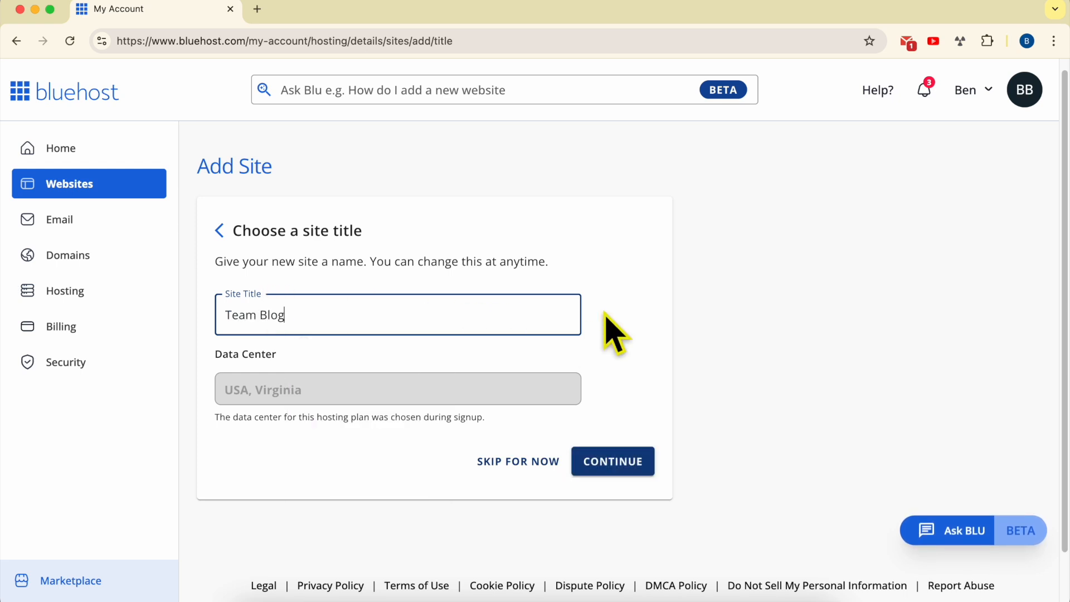
{"action": "left_click", "coordinate": [613, 462]}
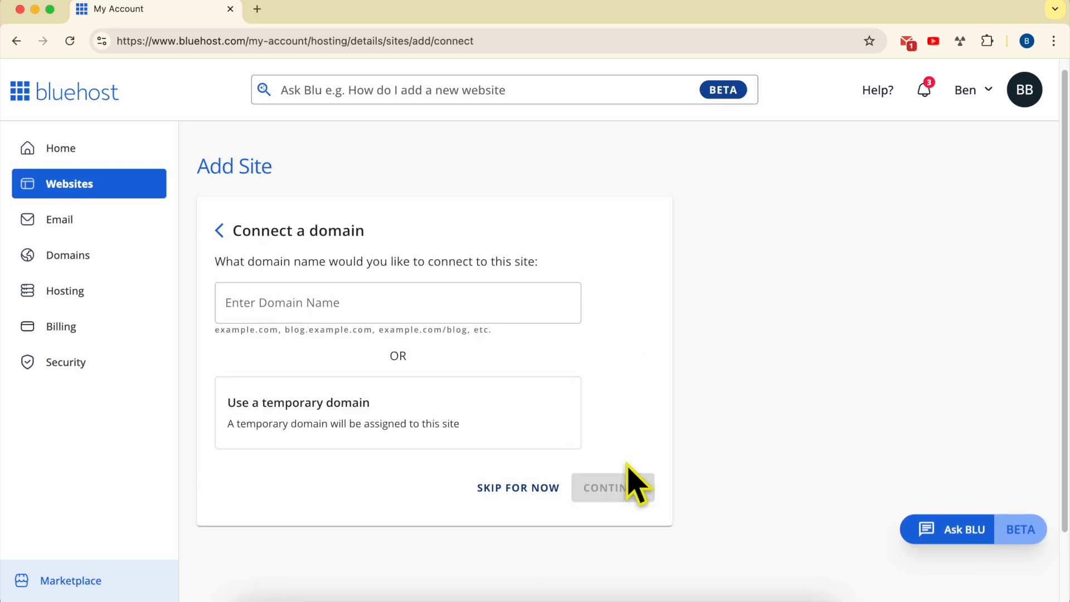
- Connect the domain blog.automation.fan to the new site and start its creation
{"action": "left_click", "coordinate": [288, 306]}
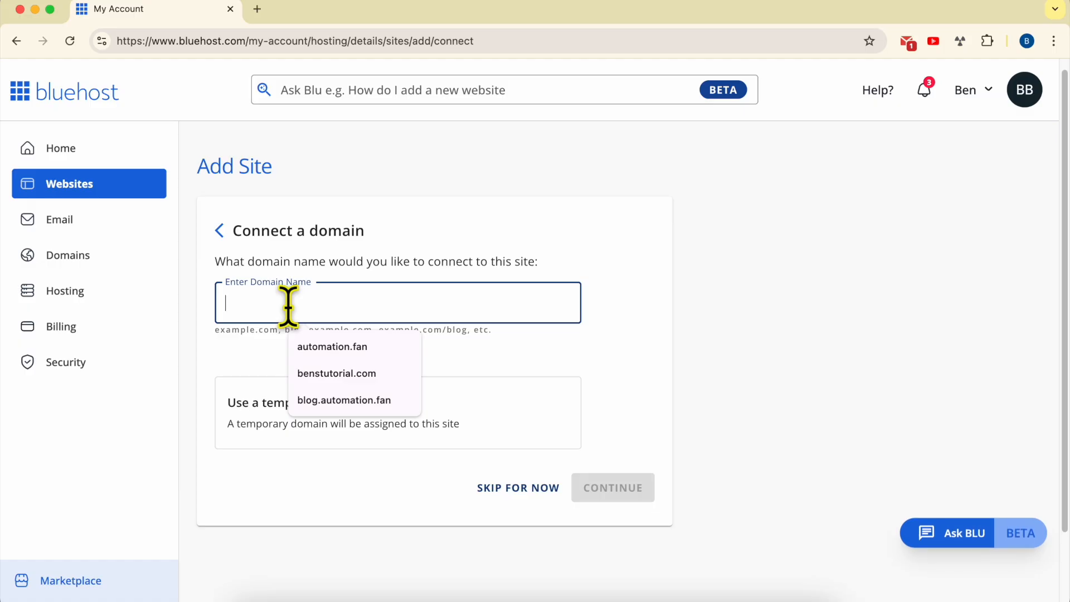
{"action": "type", "text": "blog.a"}
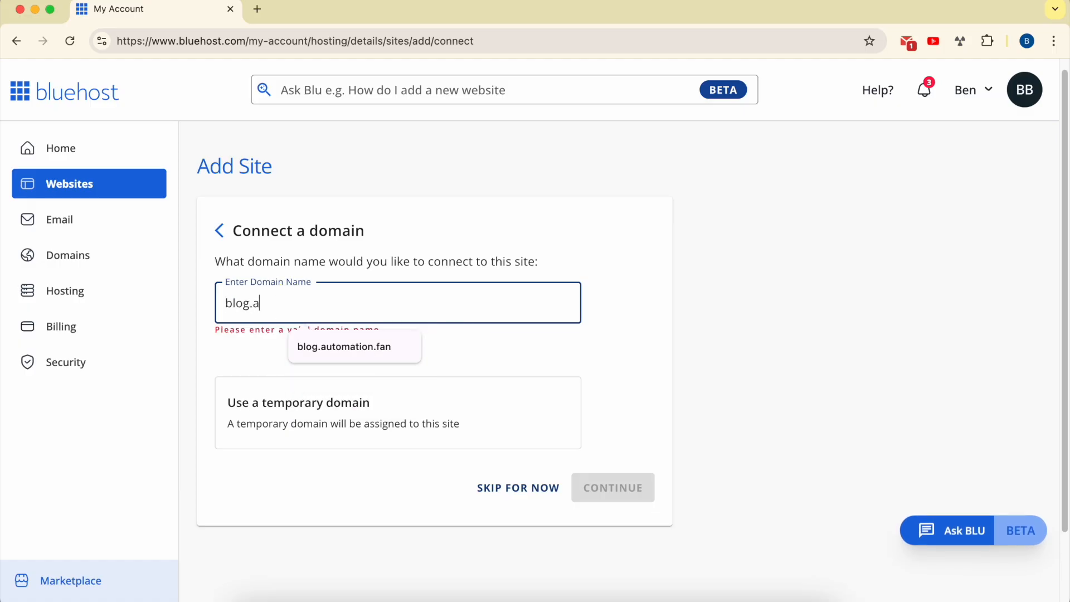
{"action": "type", "text": "utomation.fan"}
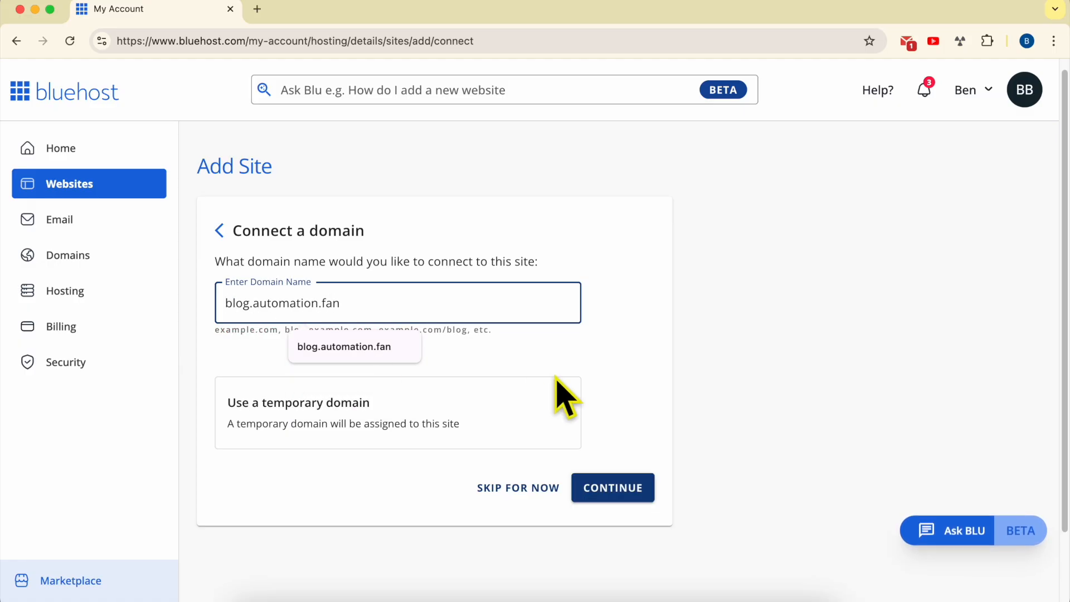
{"action": "left_click", "coordinate": [634, 355]}
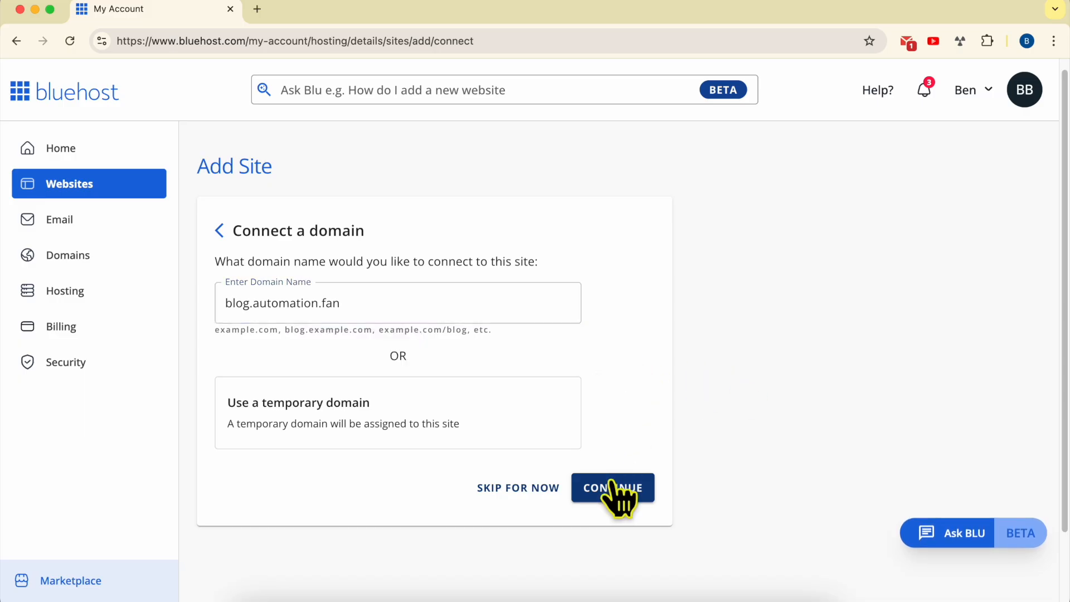
{"action": "left_click", "coordinate": [613, 488]}
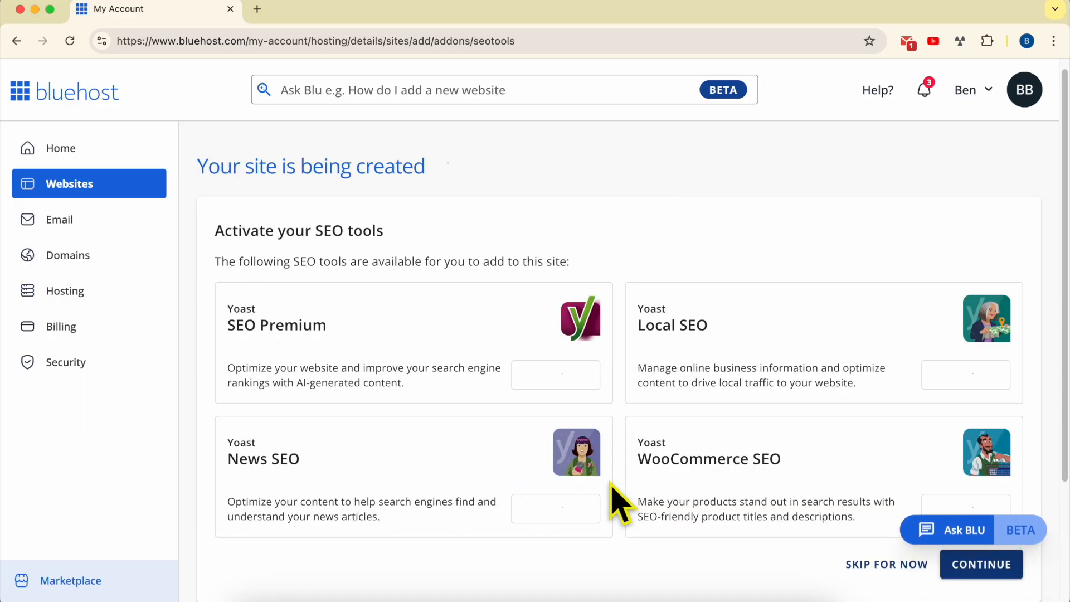
- Skip the offered Yoast SEO tools and the eCommerce add-ons so WordPress gets installed
{"action": "scroll", "coordinate": [614, 496], "scroll_direction": "down", "scroll_amount": 3}
{"action": "scroll", "coordinate": [588, 474], "scroll_direction": "up", "scroll_amount": 3}
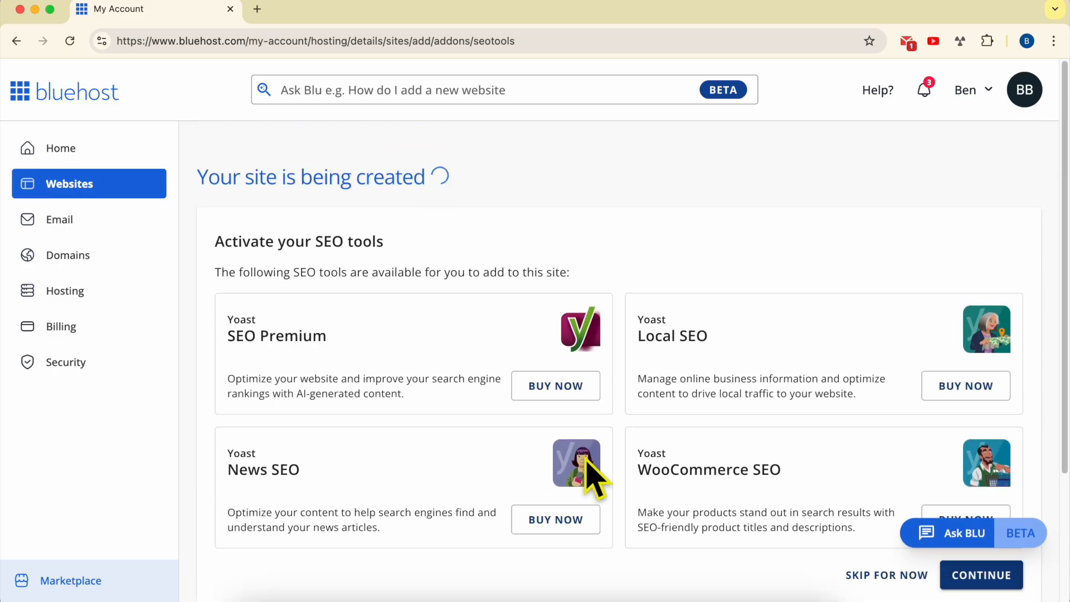
{"action": "left_click_drag", "start_coordinate": [317, 242], "coordinate": [385, 241]}
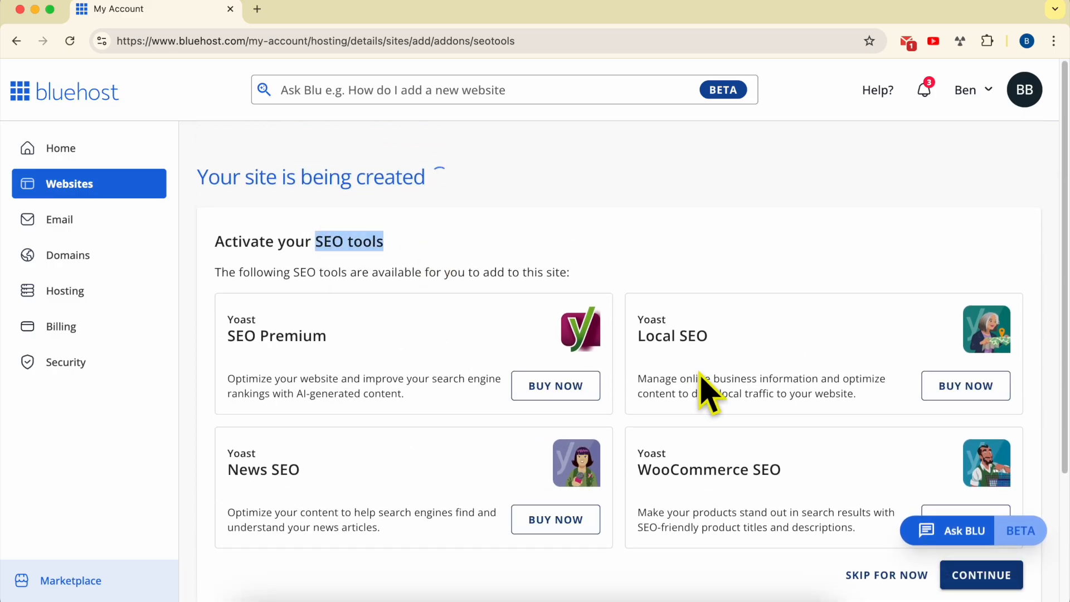
{"action": "scroll", "coordinate": [724, 390], "scroll_direction": "down", "scroll_amount": 3}
{"action": "left_click", "coordinate": [890, 404]}
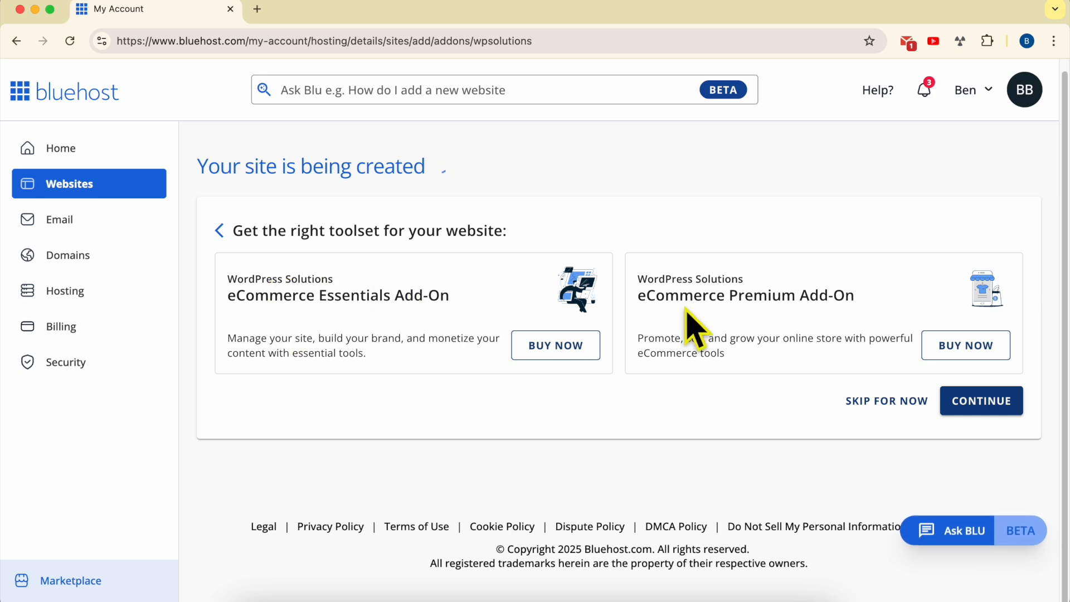
{"action": "left_click", "coordinate": [909, 413]}
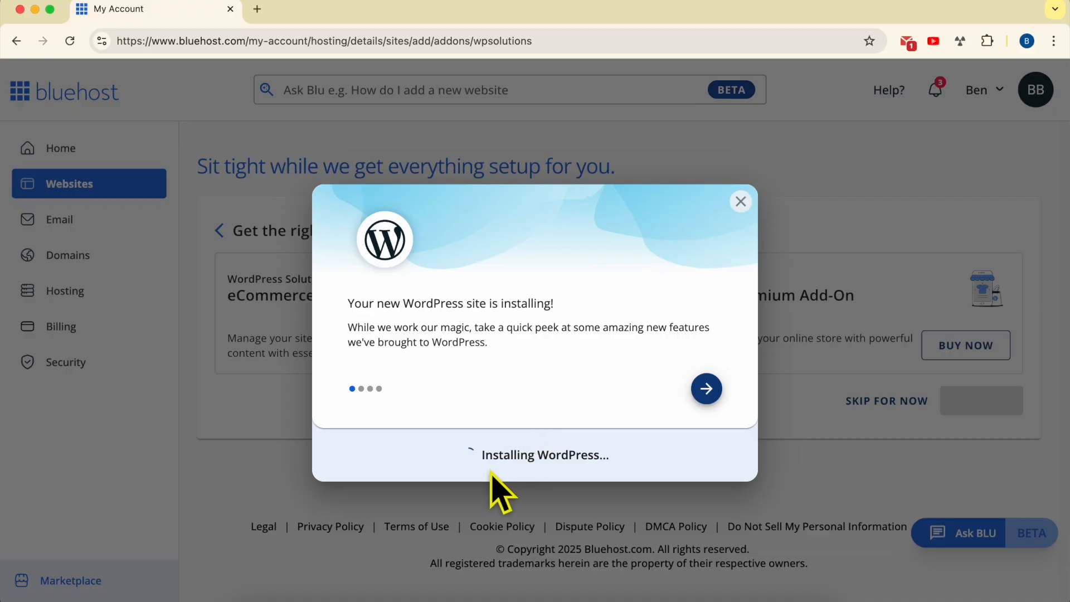
- Examine the WordPress installation status and the site URL notes about pointing blog.automation.fan at Bluehost
{"action": "left_click_drag", "start_coordinate": [480, 466], "coordinate": [604, 451]}
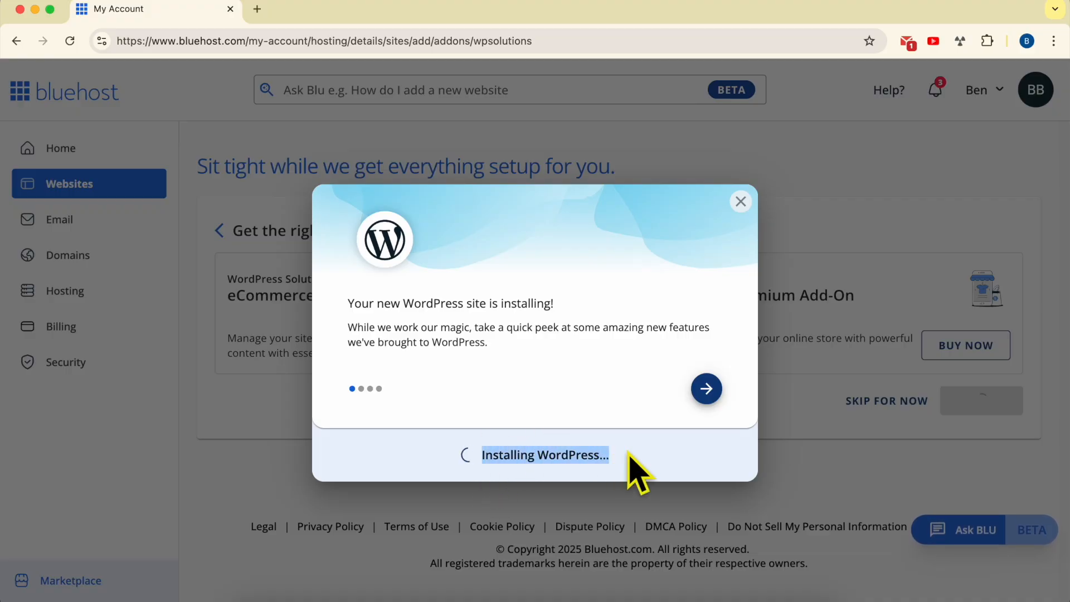
{"action": "left_click", "coordinate": [629, 452]}
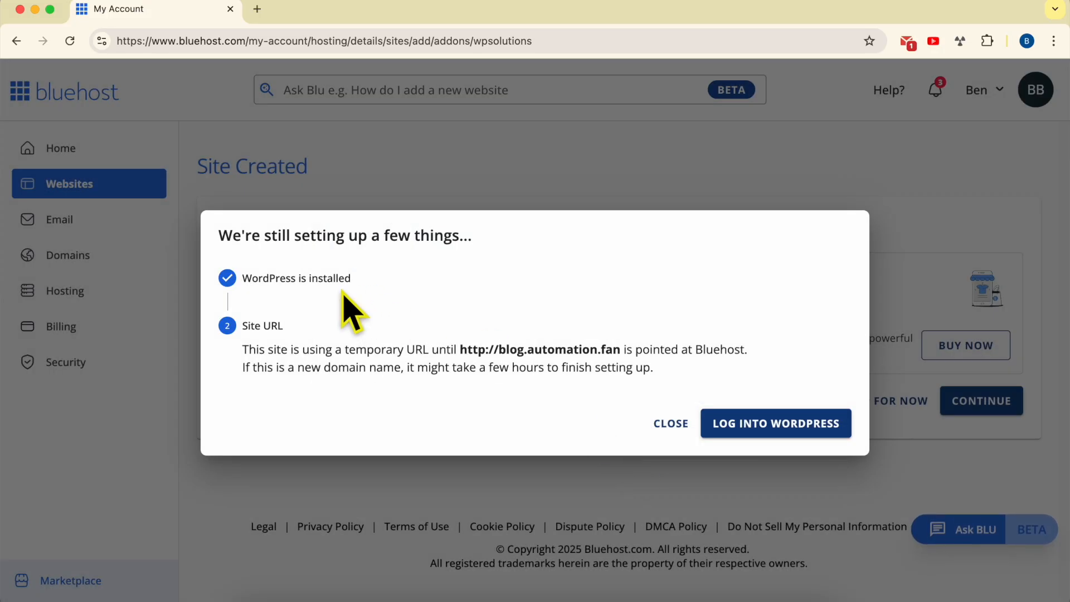
{"action": "triple_click", "coordinate": [297, 277]}
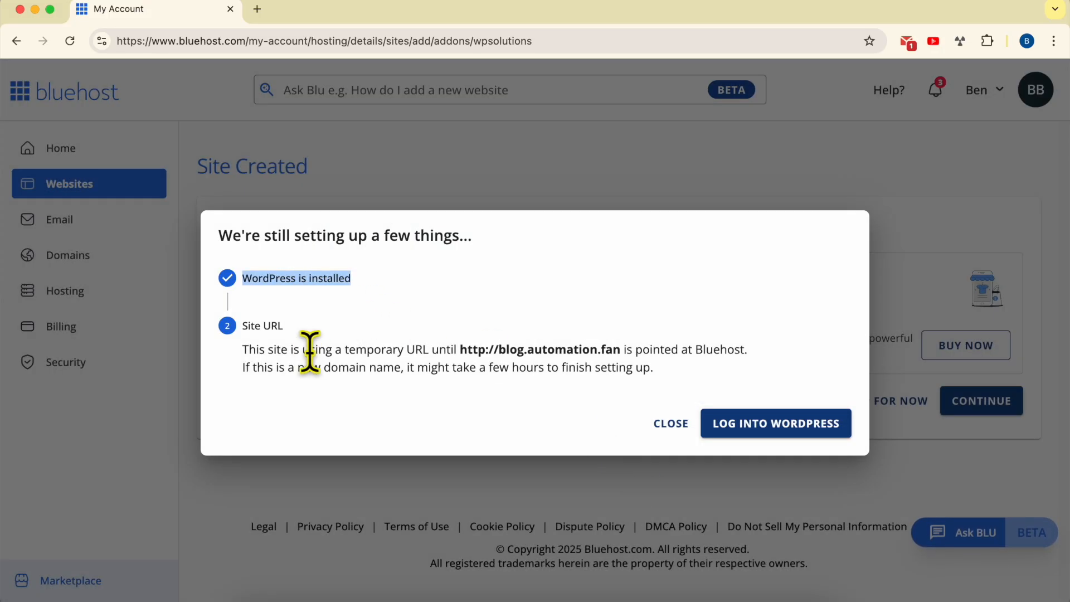
{"action": "left_click_drag", "start_coordinate": [242, 350], "coordinate": [750, 350]}
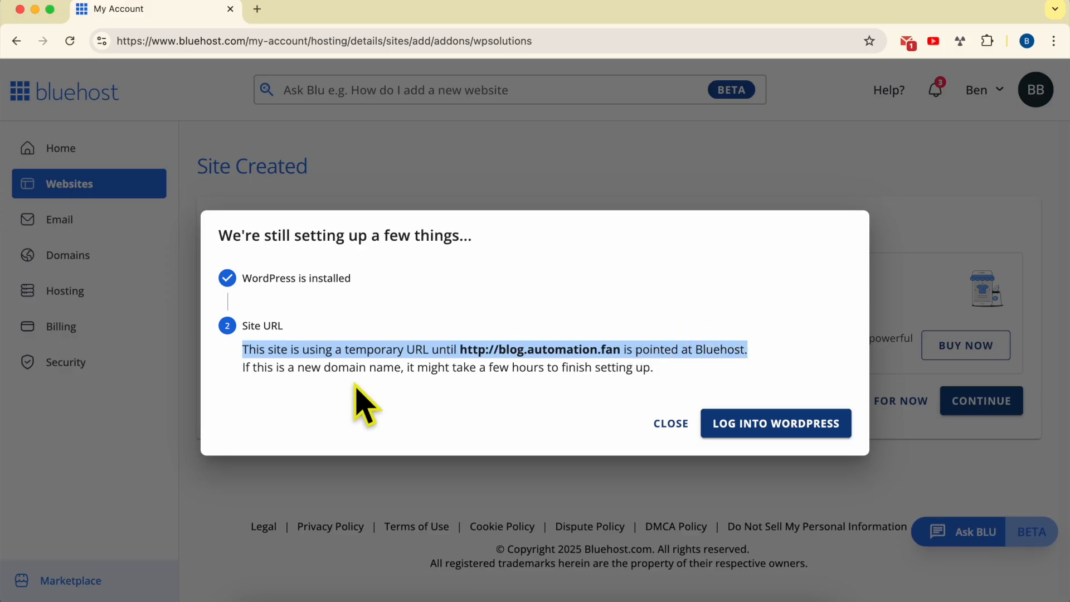
{"action": "left_click", "coordinate": [245, 368]}
{"action": "left_click_drag", "start_coordinate": [249, 368], "coordinate": [693, 390]}
{"action": "left_click", "coordinate": [715, 385]}
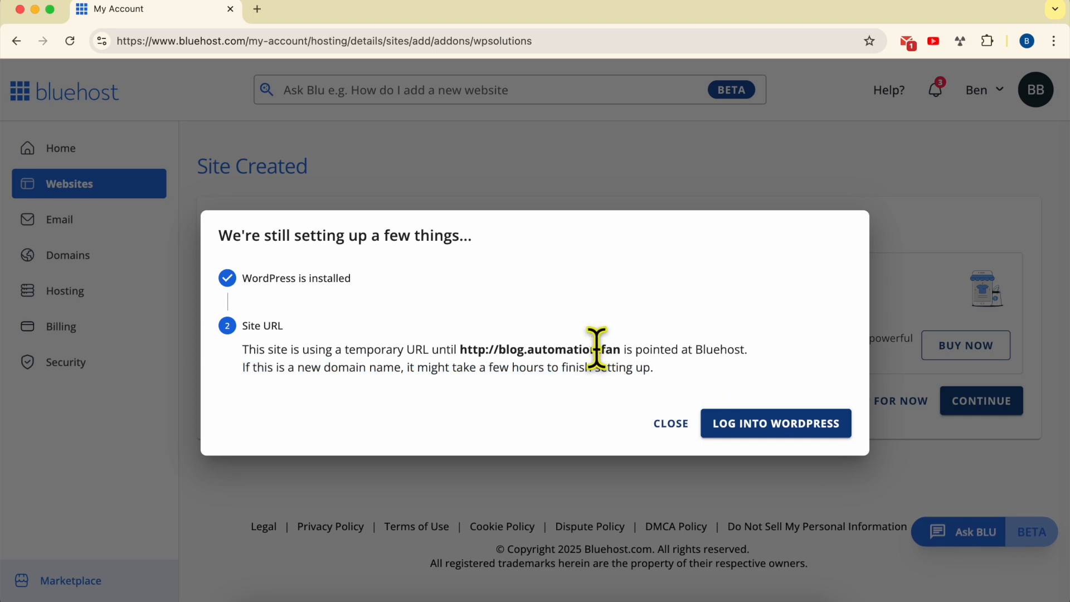
{"action": "double_click", "coordinate": [560, 349]}
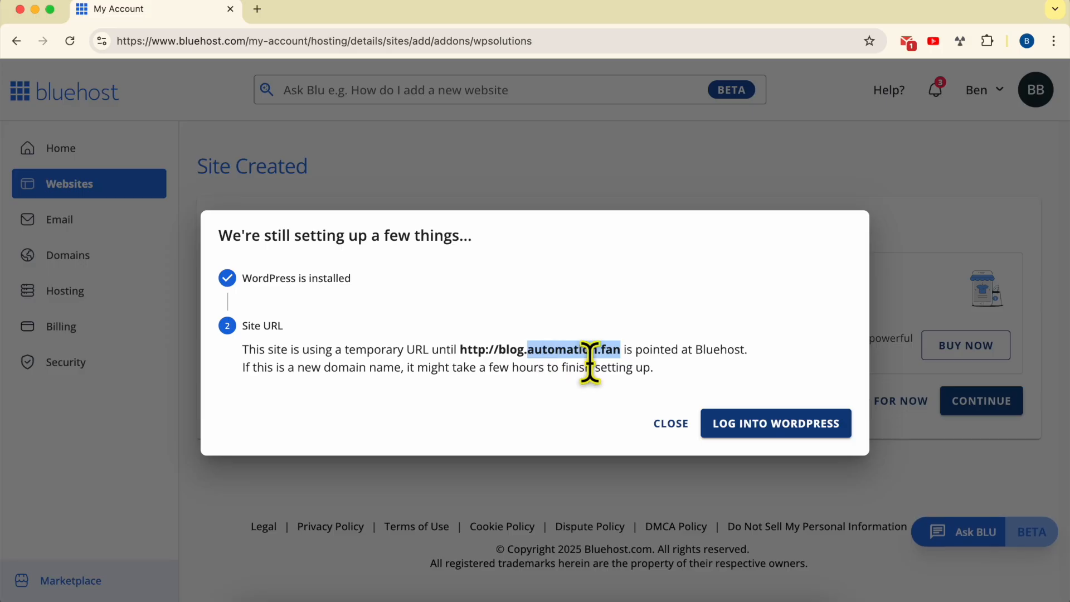
- Log into the new WordPress site and highlight the temporary domain in its web address
{"action": "left_click", "coordinate": [770, 429]}
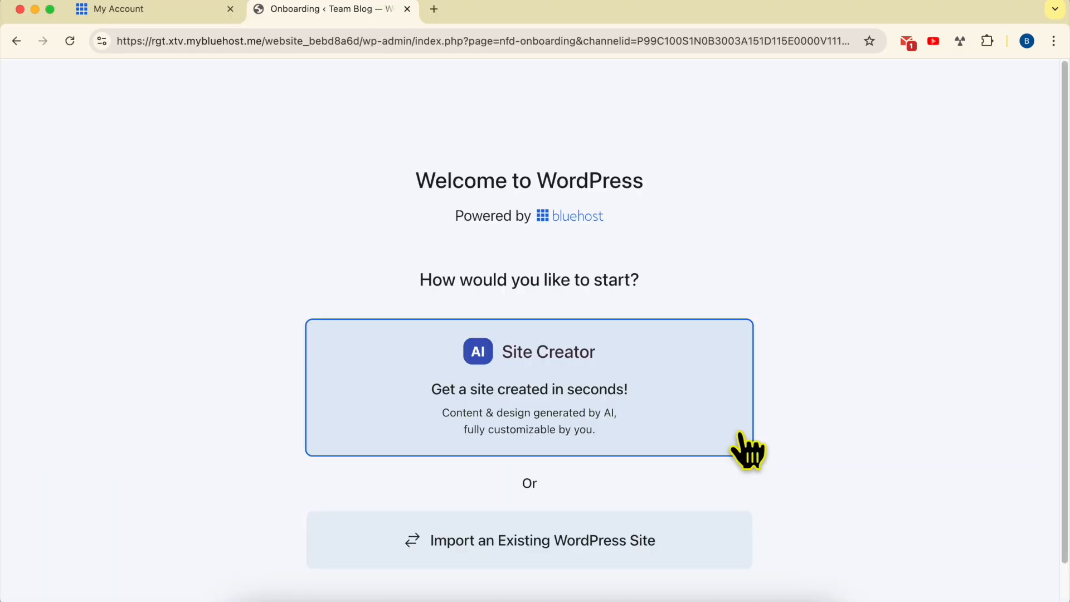
{"action": "left_click_drag", "start_coordinate": [262, 41], "coordinate": [83, 43]}
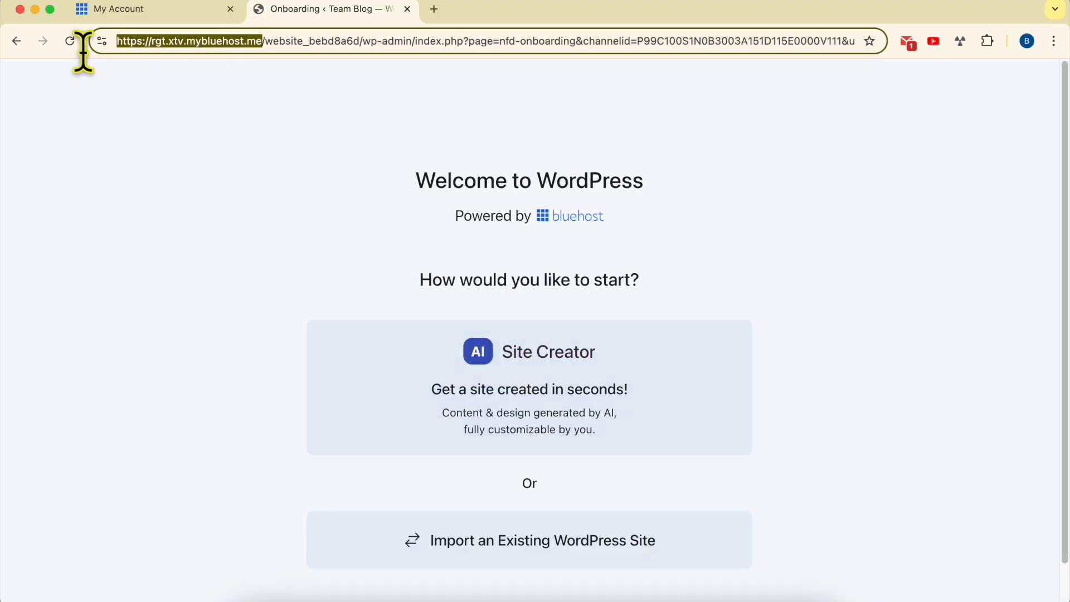
{"action": "left_click", "coordinate": [183, 116]}
{"action": "left_click_drag", "start_coordinate": [262, 42], "coordinate": [55, 47]}
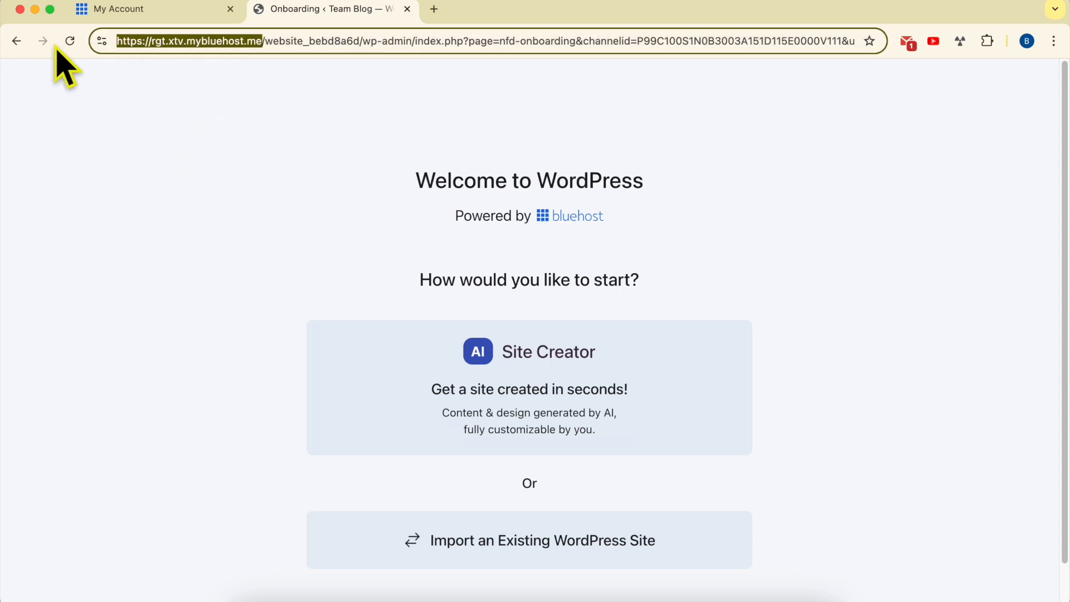
- Return to the hosting account and check blog.automation.fan's type, DNS status and SSL status among Team Blog's connected domains
{"action": "left_click", "coordinate": [167, 12]}
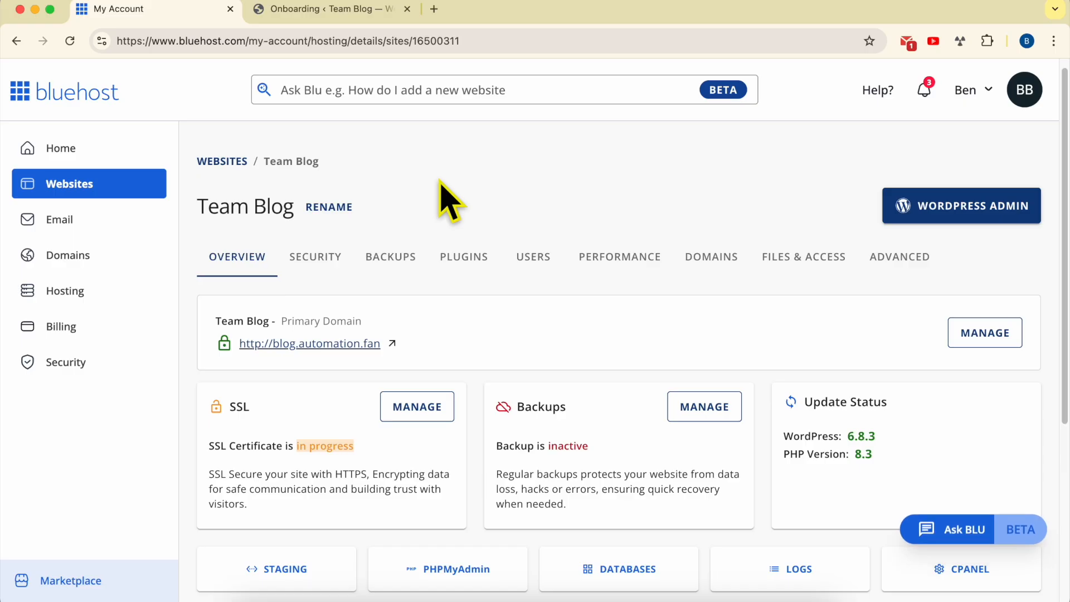
{"action": "left_click", "coordinate": [727, 265]}
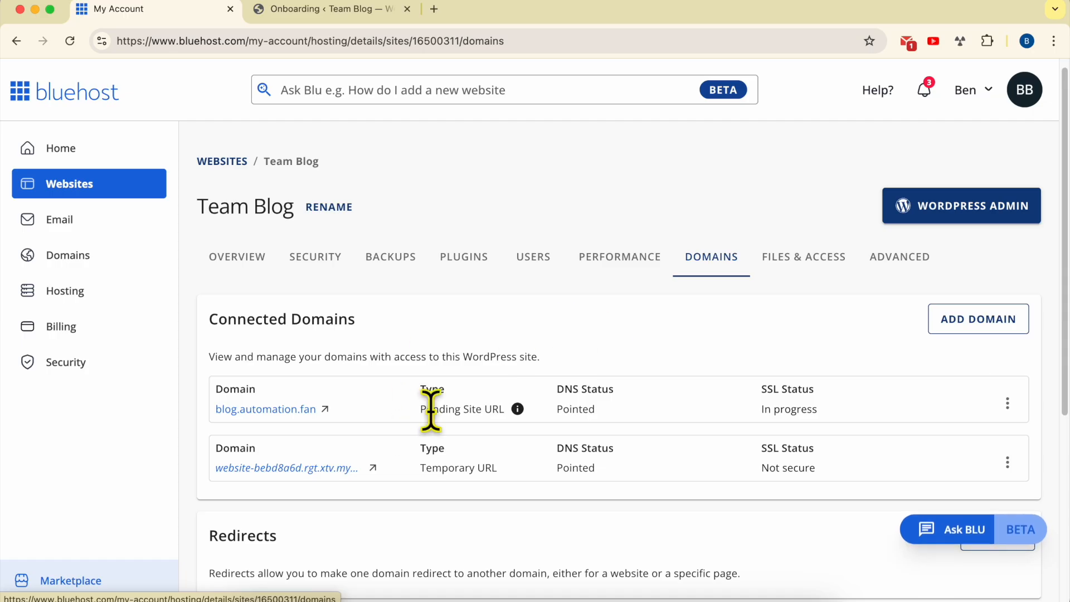
{"action": "left_click_drag", "start_coordinate": [421, 410], "coordinate": [518, 411]}
{"action": "double_click", "coordinate": [570, 408]}
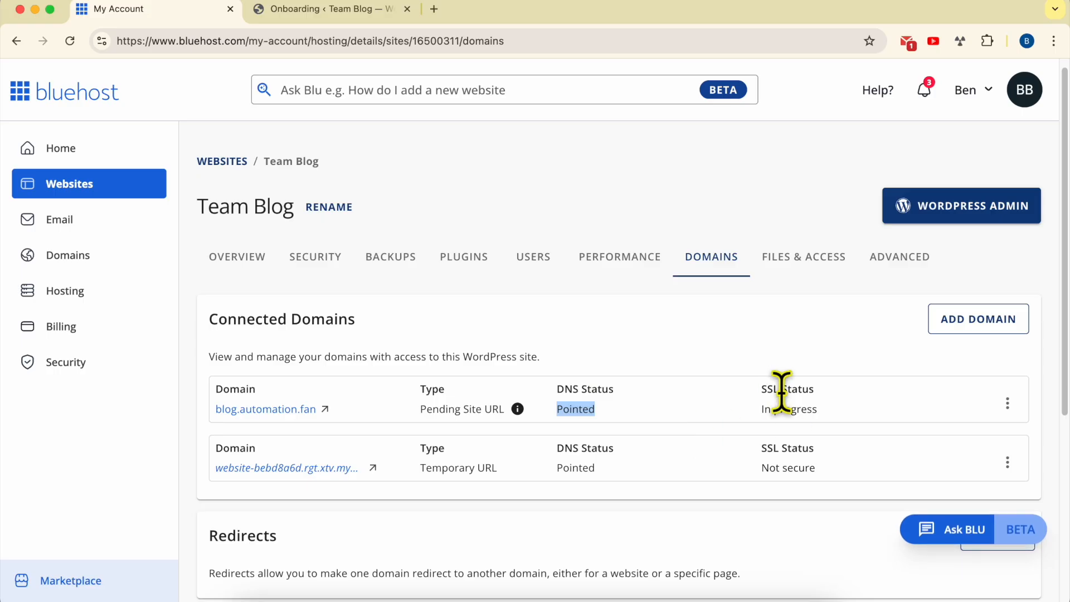
{"action": "triple_click", "coordinate": [799, 412]}
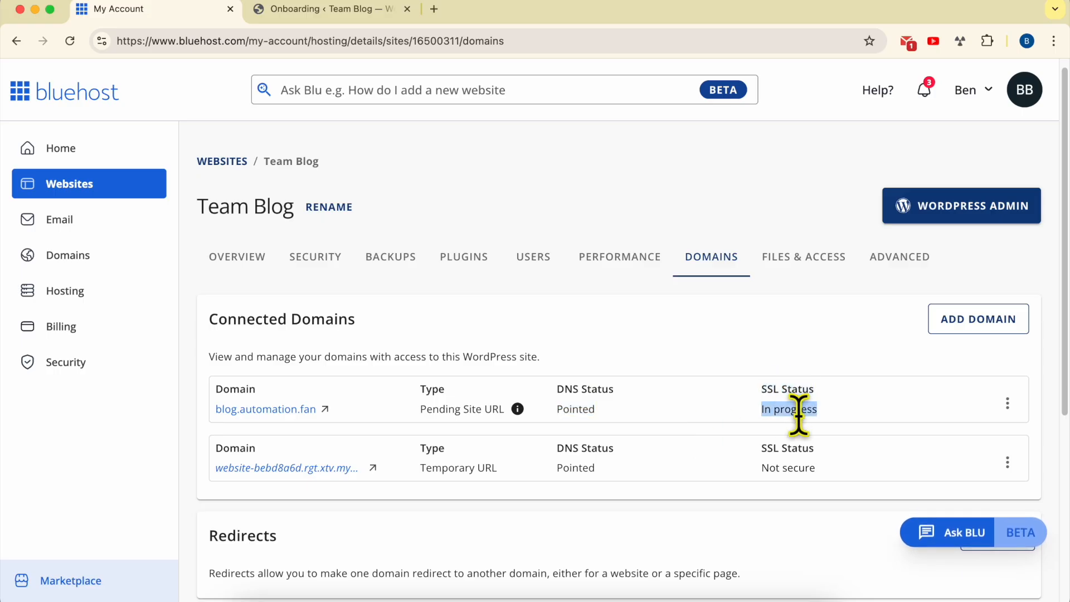
{"action": "left_click", "coordinate": [867, 437]}
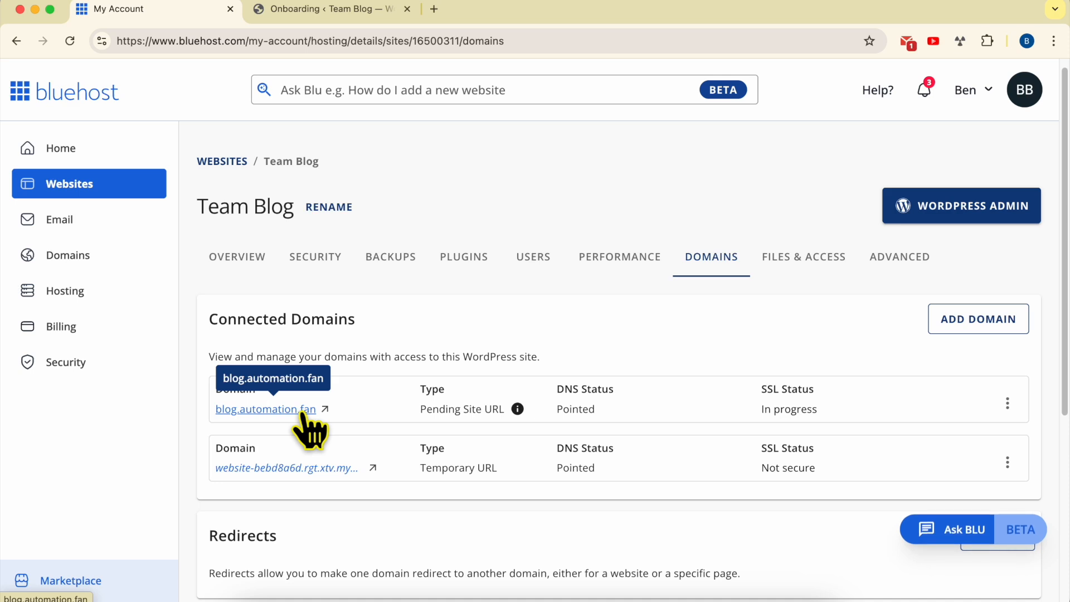
- Open blog.automation.fan from the connected domains and inspect its web address in the browser
{"action": "left_click", "coordinate": [266, 409]}
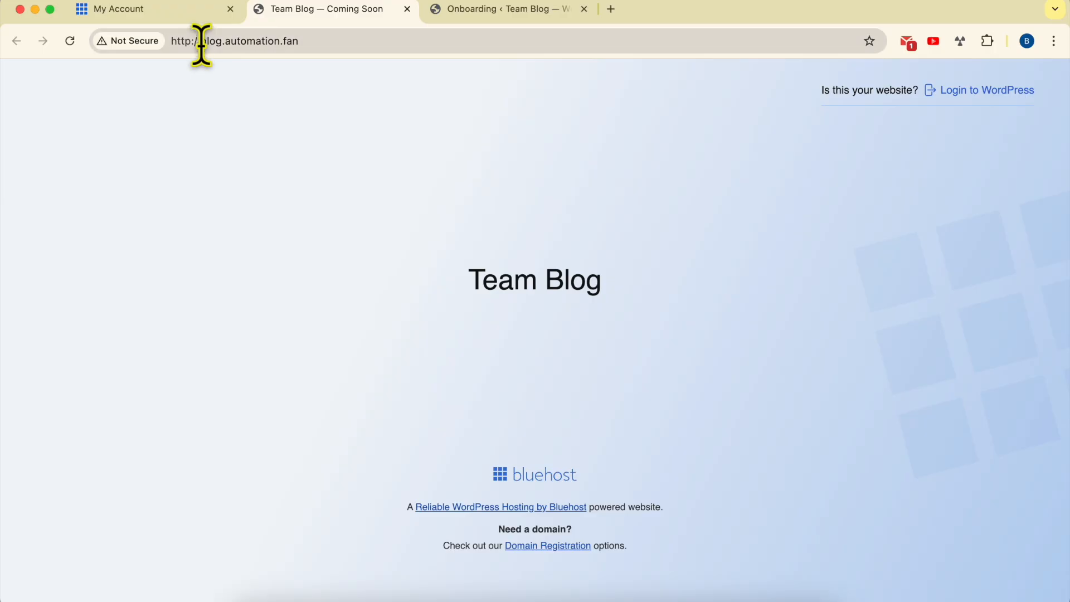
{"action": "left_click_drag", "start_coordinate": [201, 44], "coordinate": [390, 44]}
{"action": "left_click", "coordinate": [219, 160]}
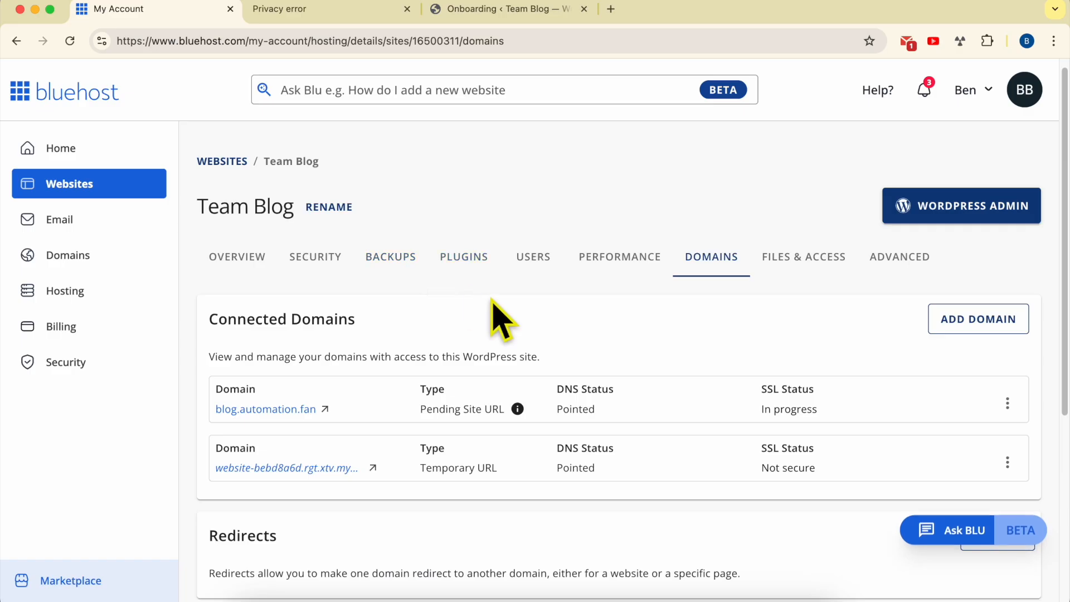
- Open the SSL Manager from Team Blog's security settings and look up the certificate status of blog.automation.fan
{"action": "left_click", "coordinate": [311, 263]}
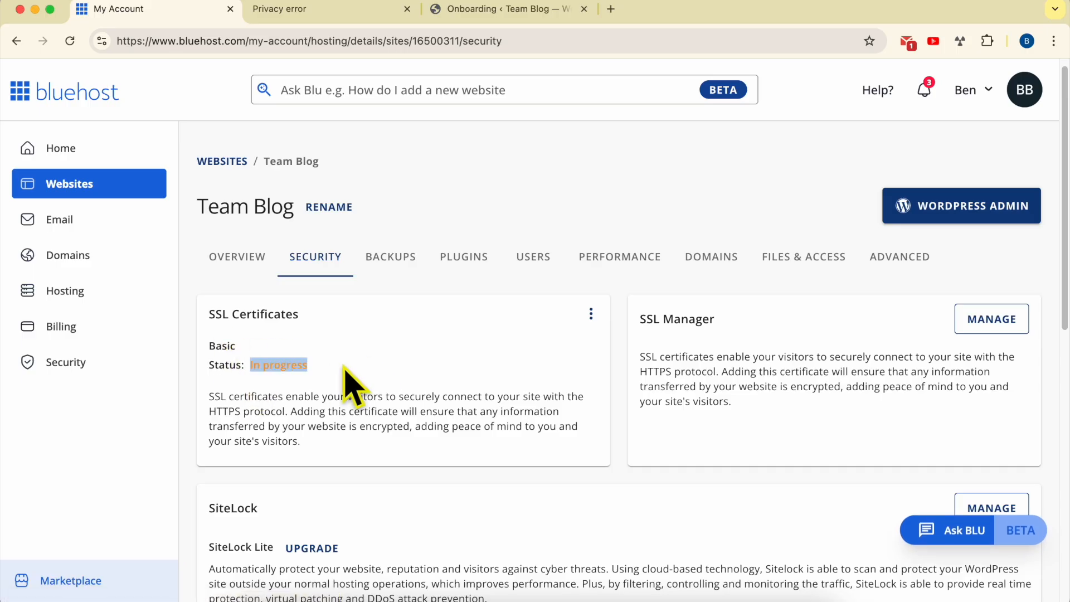
{"action": "left_click", "coordinate": [1011, 320]}
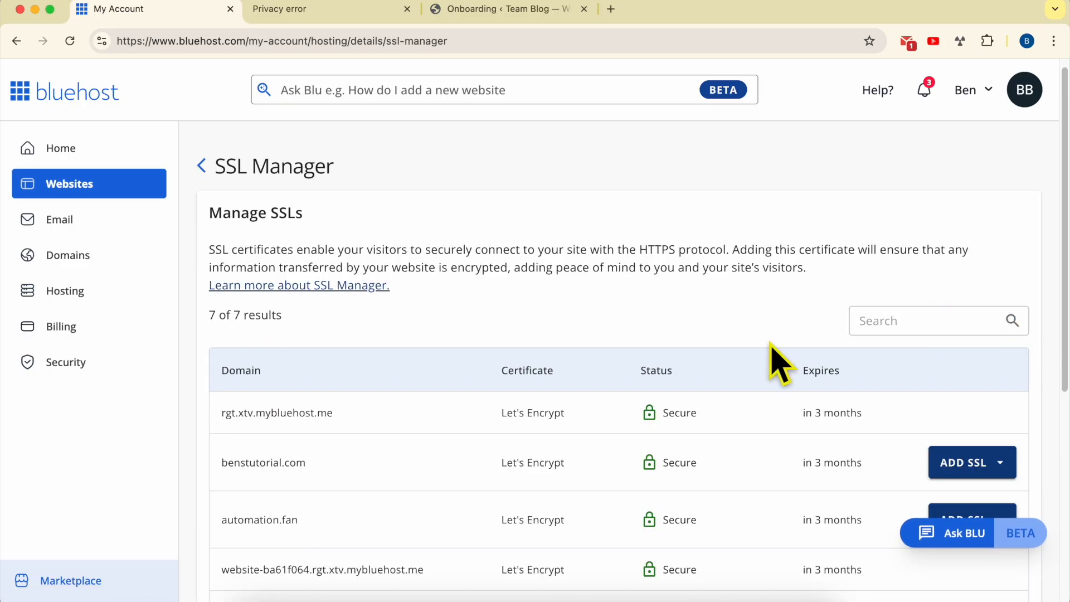
{"action": "scroll", "coordinate": [662, 340], "scroll_direction": "down", "scroll_amount": 6}
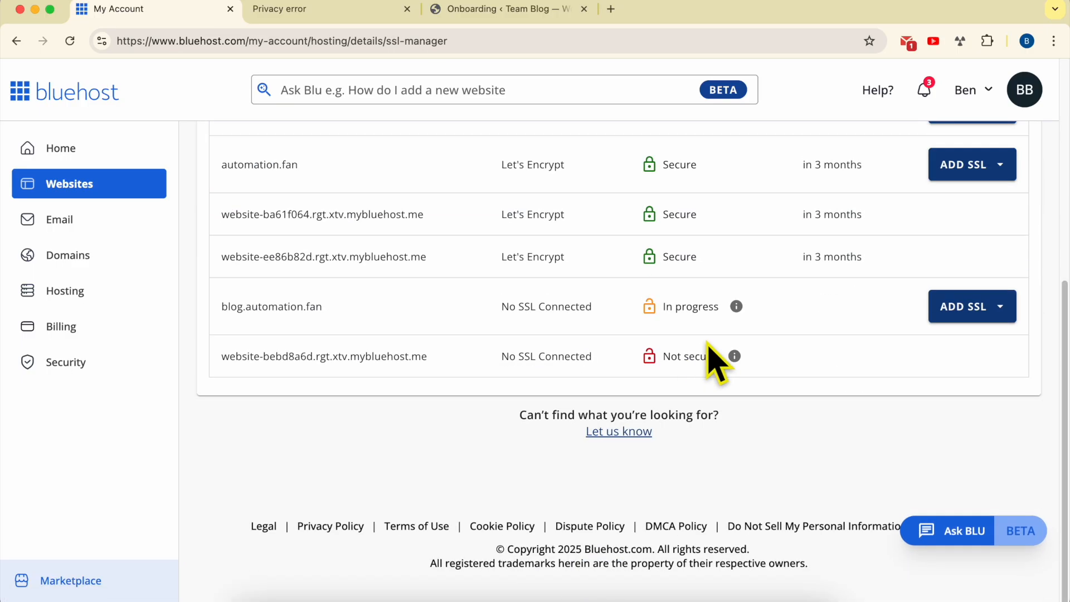
- Open cPanel from the Starter Hosting plan and bring up the SSL/TLS Status of the domains
{"action": "scroll", "coordinate": [168, 215], "scroll_direction": "up", "scroll_amount": 4}
{"action": "scroll", "coordinate": [370, 246], "scroll_direction": "up", "scroll_amount": 3}
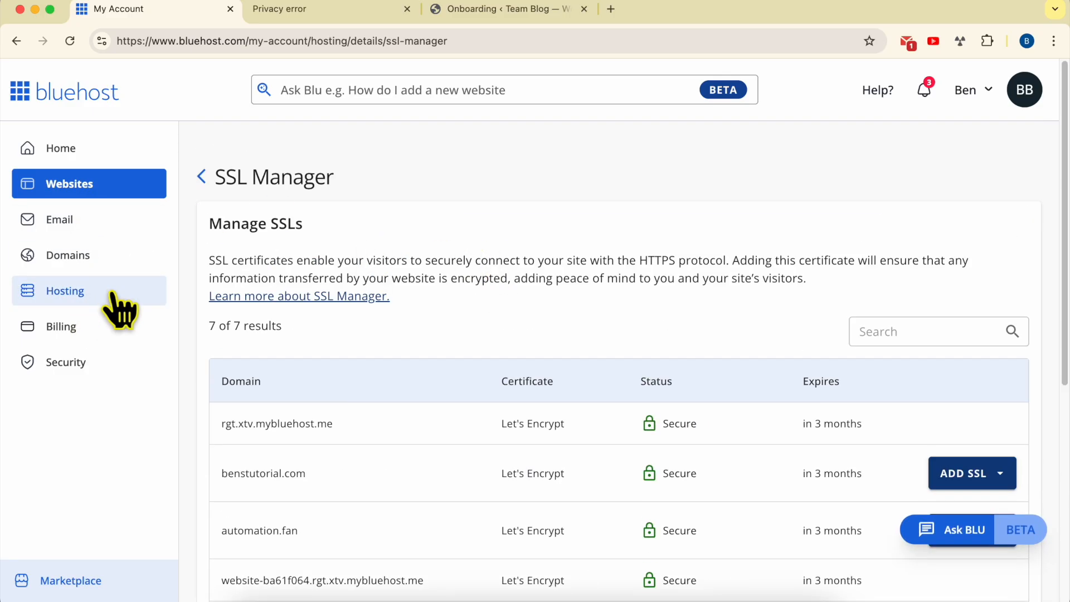
{"action": "left_click", "coordinate": [119, 310]}
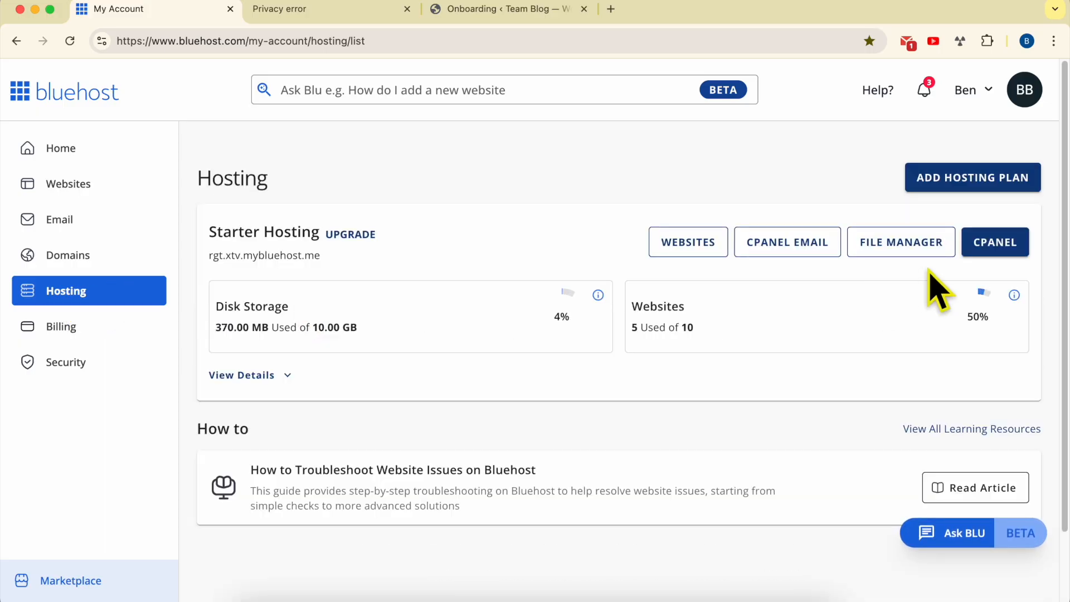
{"action": "left_click", "coordinate": [1000, 243]}
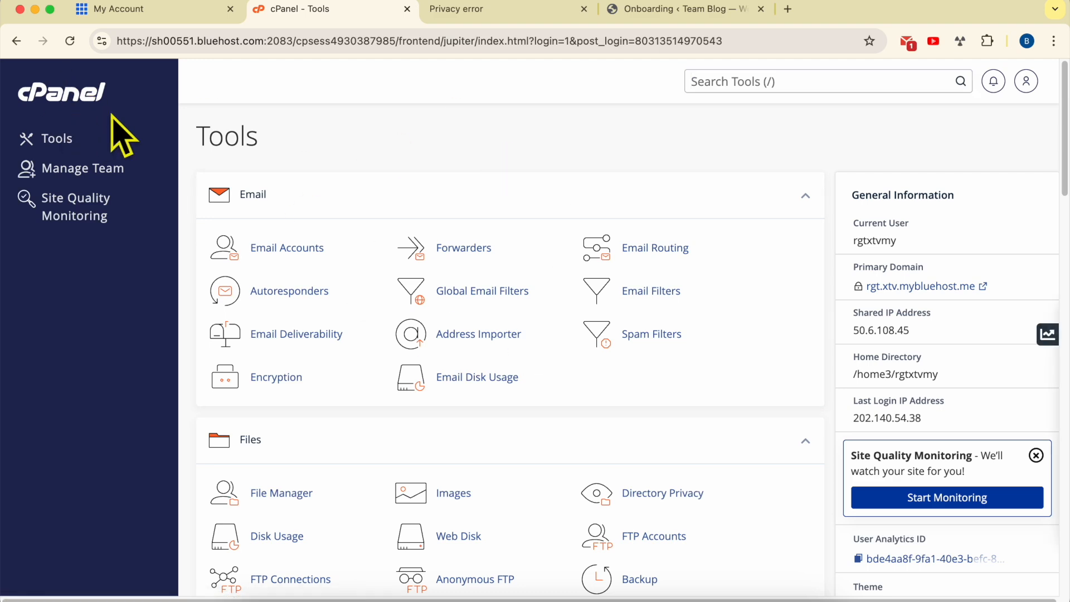
{"action": "scroll", "coordinate": [558, 317], "scroll_direction": "down", "scroll_amount": 5}
{"action": "scroll", "coordinate": [557, 318], "scroll_direction": "down", "scroll_amount": 6}
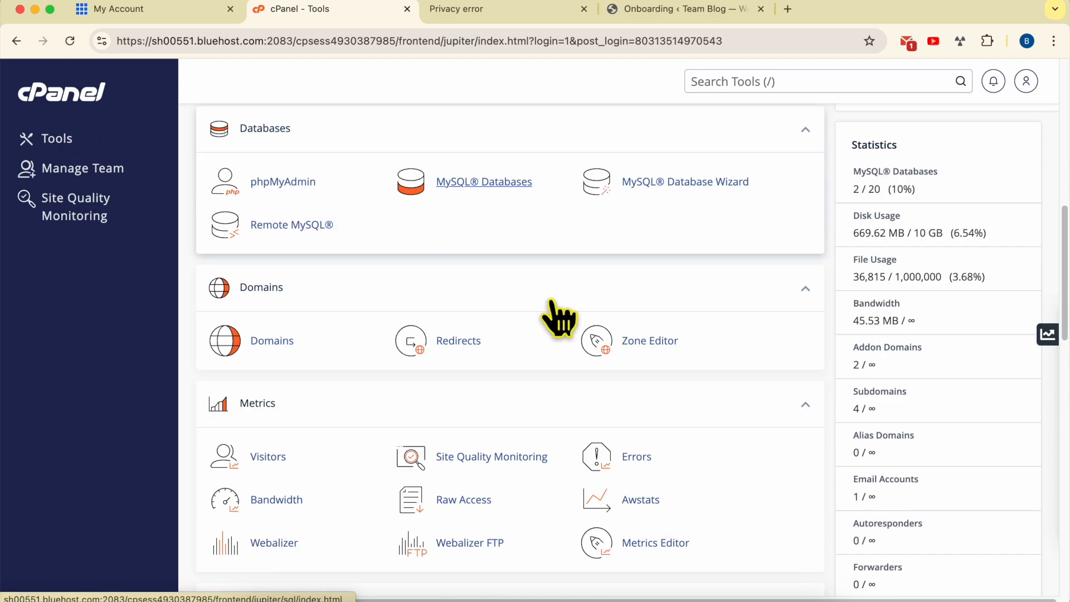
{"action": "scroll", "coordinate": [284, 262], "scroll_direction": "down", "scroll_amount": 6}
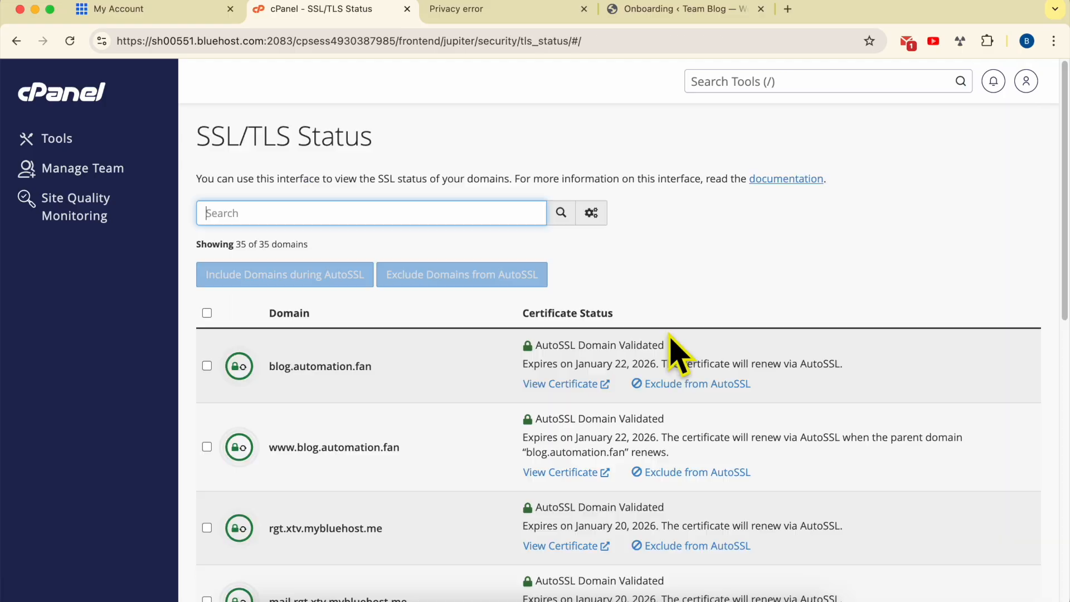
- Review the certificate status of the listed domains and search the page for "blog."
{"action": "scroll", "coordinate": [671, 335], "scroll_direction": "down", "scroll_amount": 5}
{"action": "scroll", "coordinate": [672, 351], "scroll_direction": "down", "scroll_amount": 15}
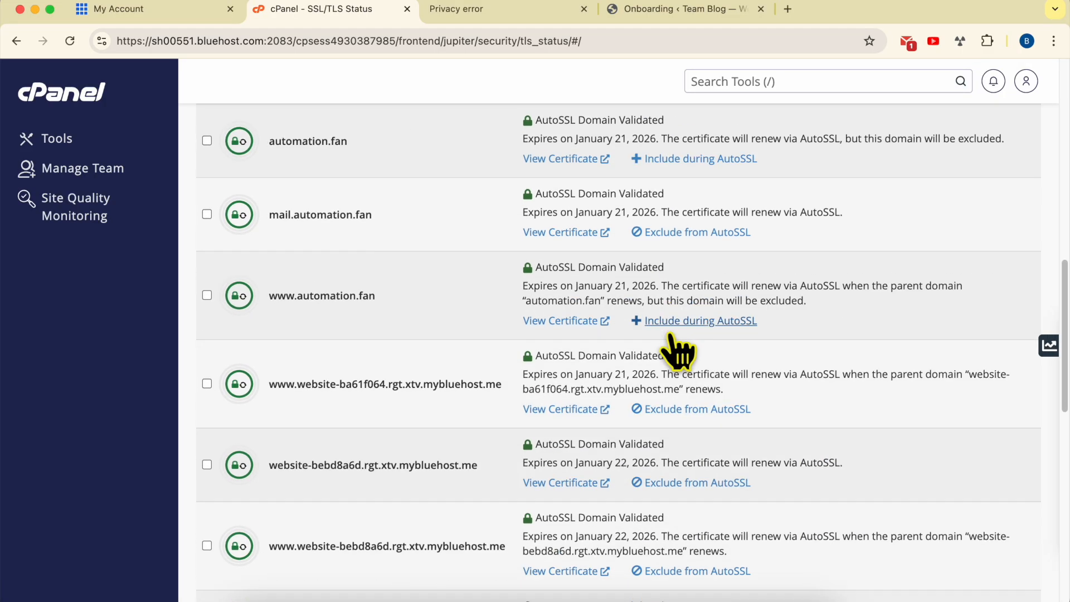
{"action": "scroll", "coordinate": [674, 351], "scroll_direction": "down", "scroll_amount": 20}
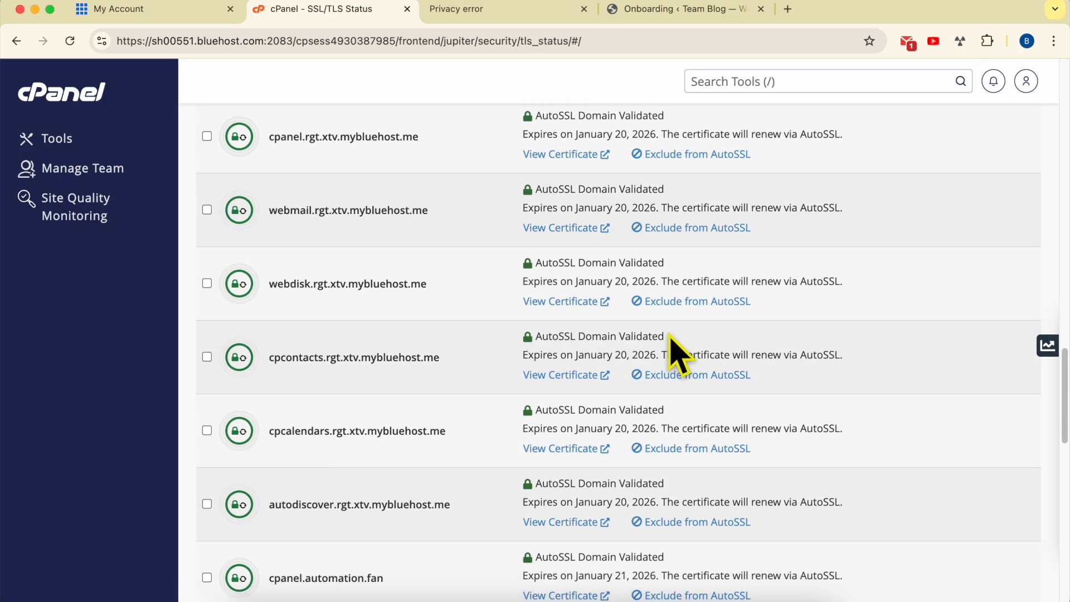
{"action": "scroll", "coordinate": [671, 340], "scroll_direction": "down", "scroll_amount": 4}
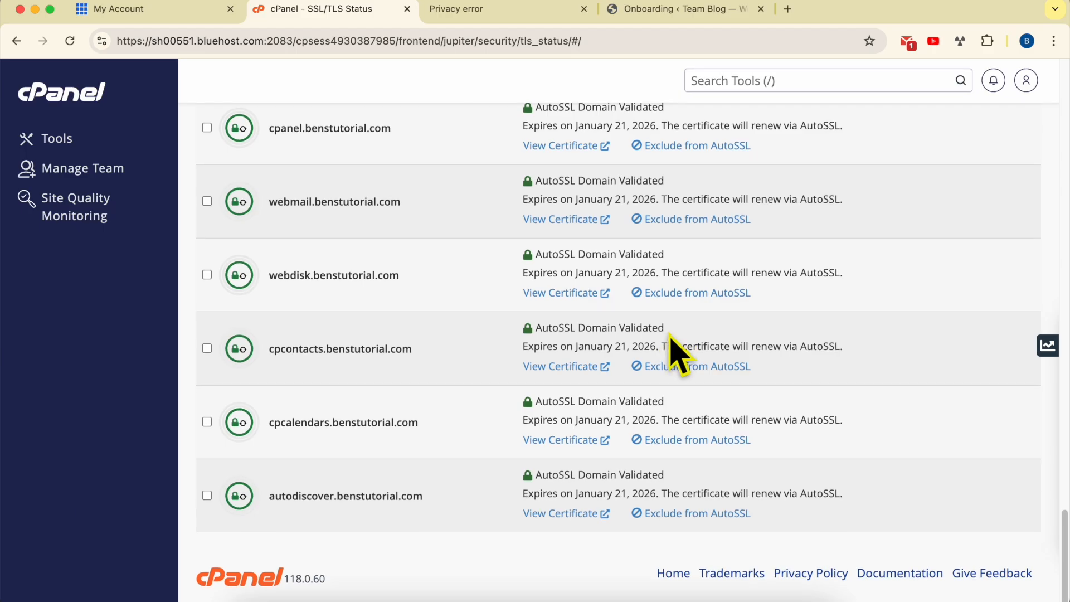
{"action": "scroll", "coordinate": [671, 340], "scroll_direction": "up", "scroll_amount": 20}
{"action": "scroll", "coordinate": [672, 340], "scroll_direction": "up", "scroll_amount": 8}
{"action": "key", "text": "super+f"}
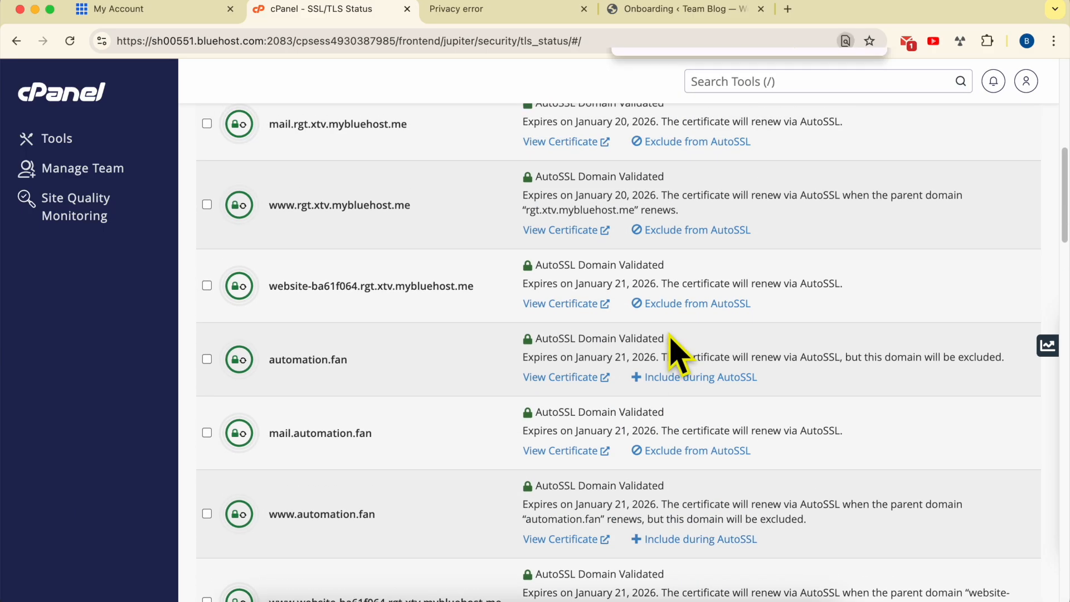
{"action": "type", "text": "blog."}
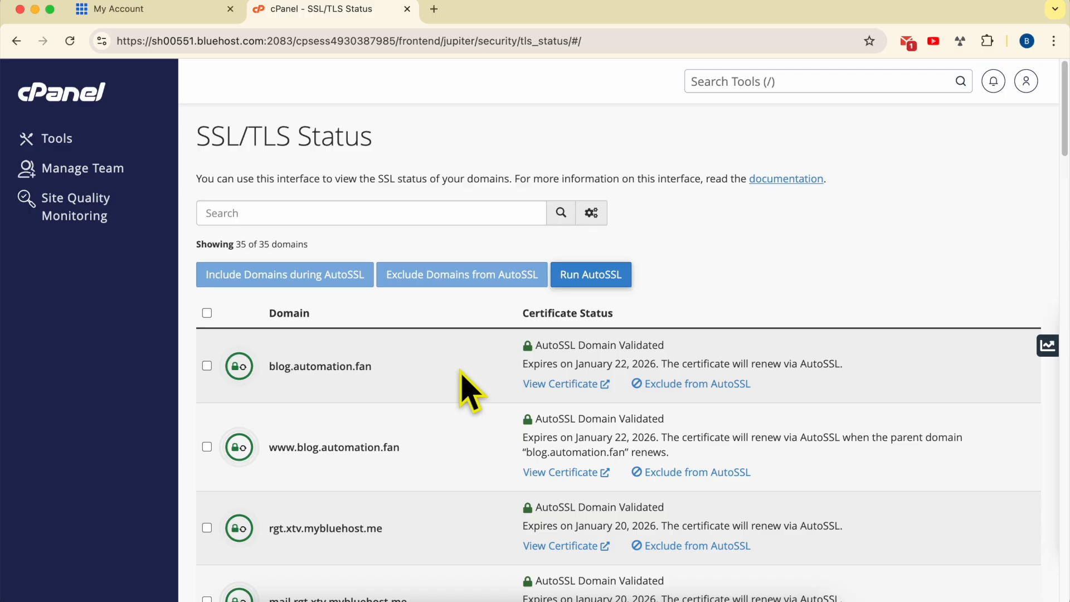
- Return to the hosting account's website list, highlight Team Blog's web address and open its WordPress admin
{"action": "left_click", "coordinate": [149, 11]}
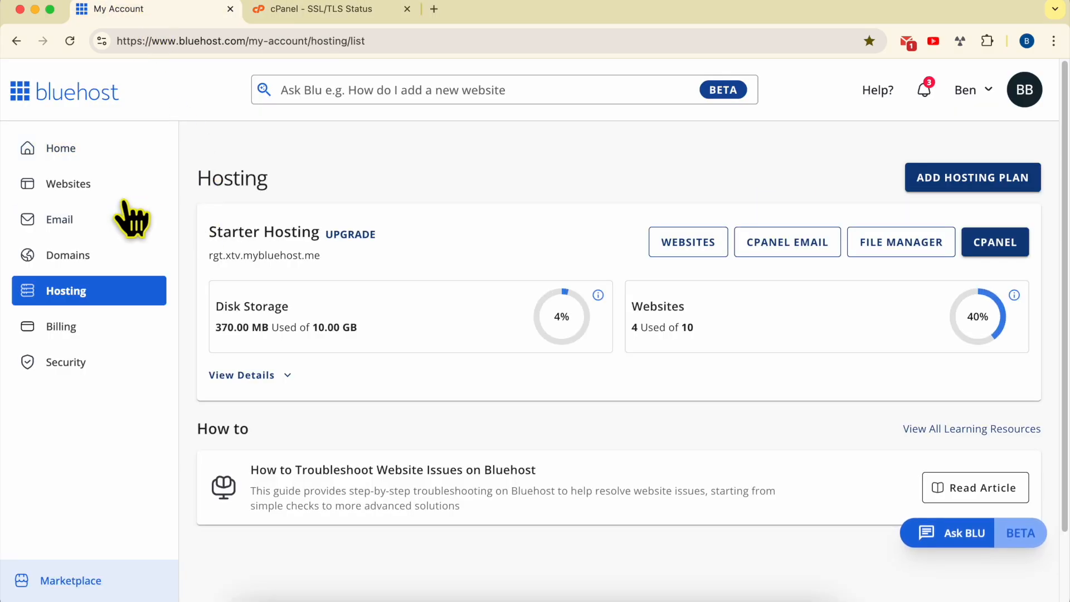
{"action": "left_click", "coordinate": [84, 192]}
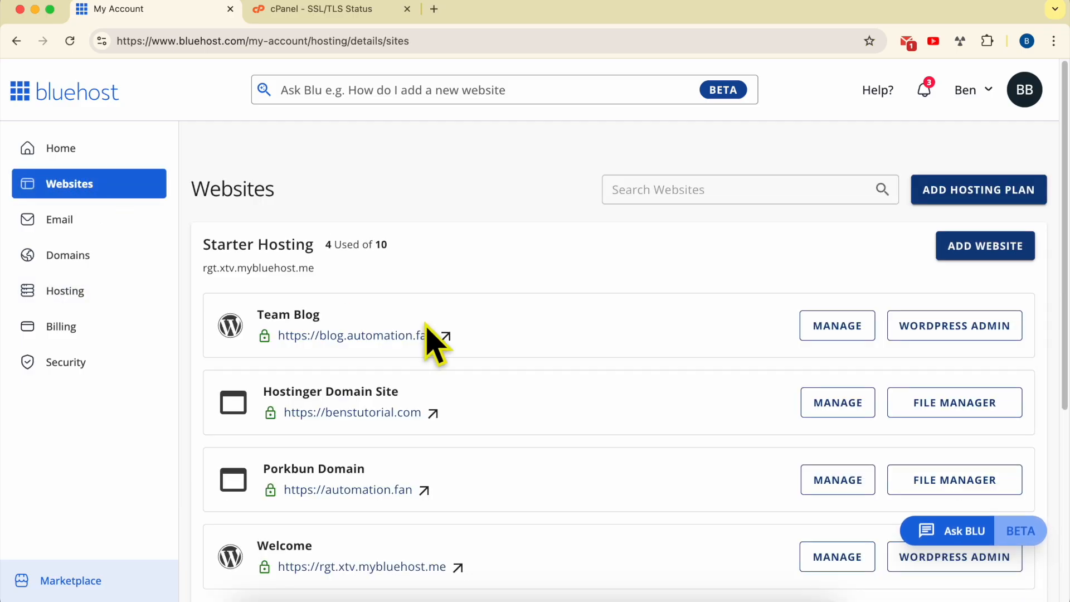
{"action": "triple_click", "coordinate": [466, 333]}
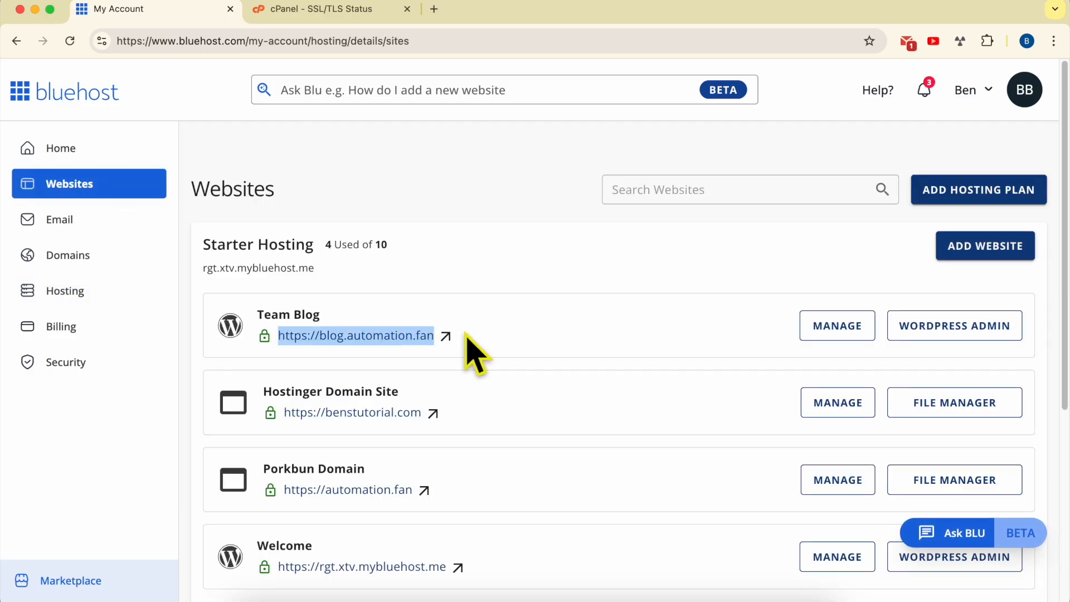
{"action": "left_click", "coordinate": [954, 329]}
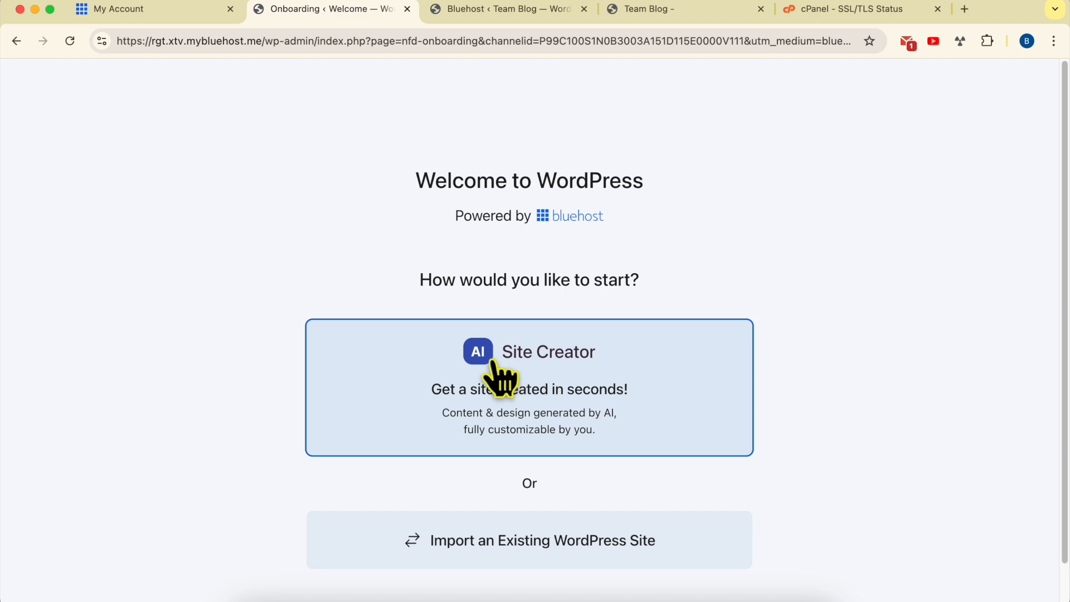
- Start the AI Site Creator and set the site type to Personal and the language to English (United States)
{"action": "left_click", "coordinate": [582, 379]}
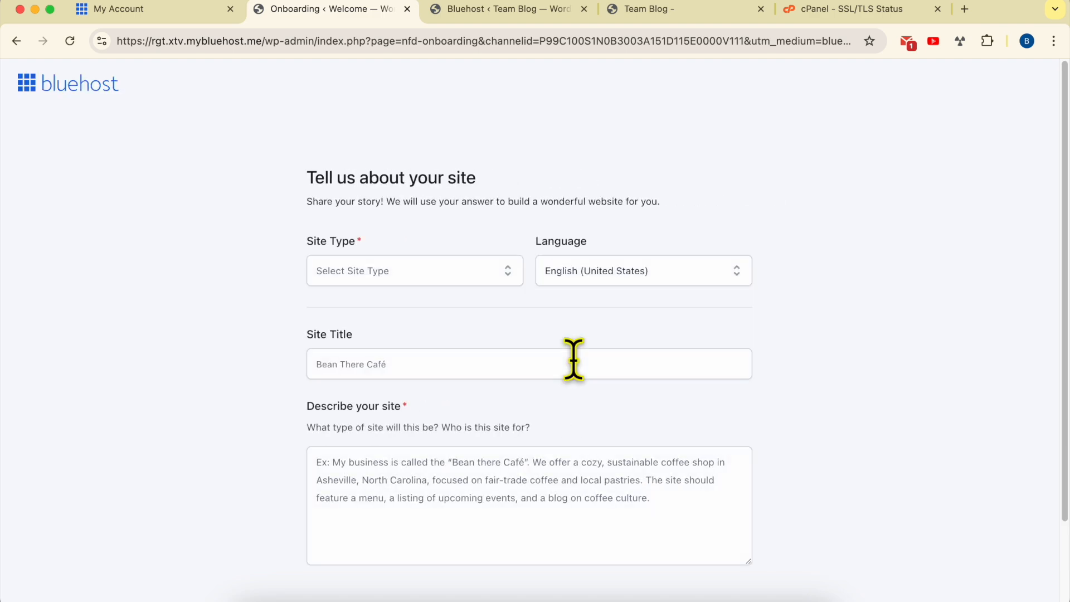
{"action": "left_click", "coordinate": [414, 270]}
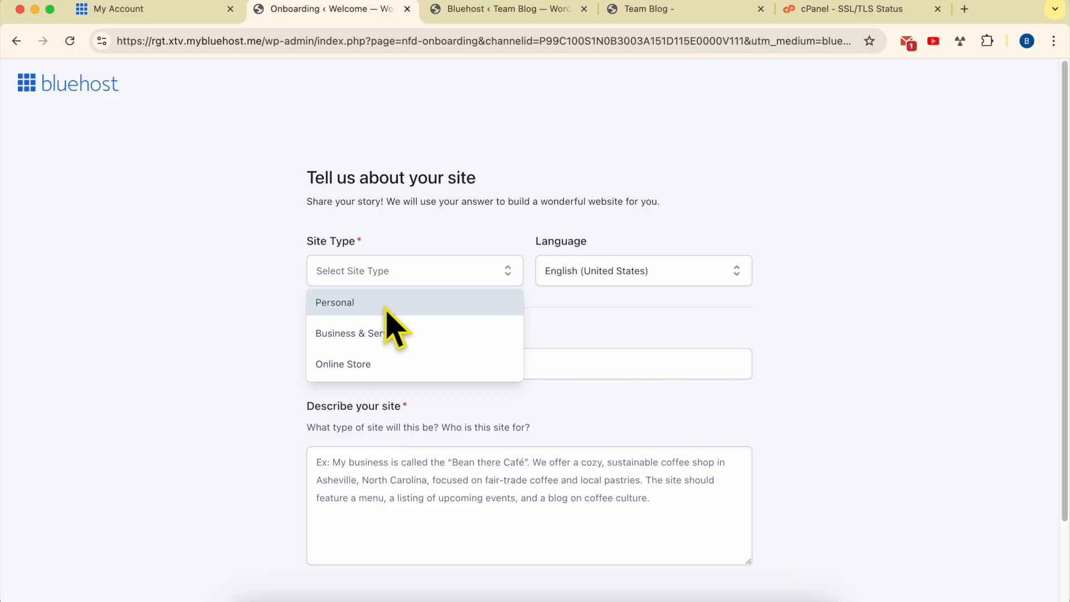
{"action": "left_click", "coordinate": [386, 311]}
{"action": "left_click", "coordinate": [432, 278]}
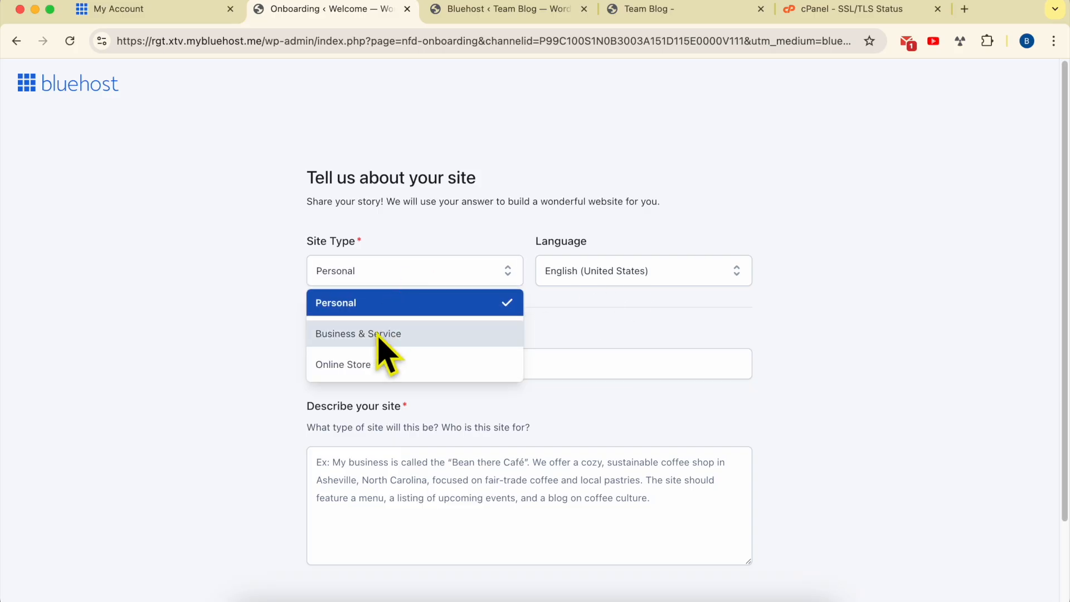
{"action": "left_click", "coordinate": [504, 273]}
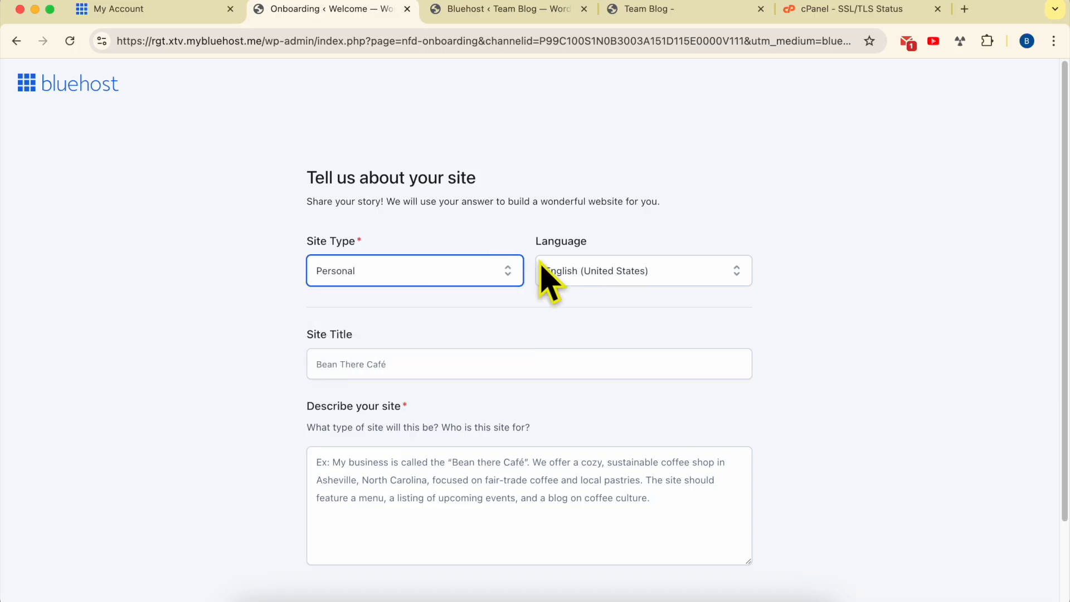
{"action": "left_click", "coordinate": [606, 272]}
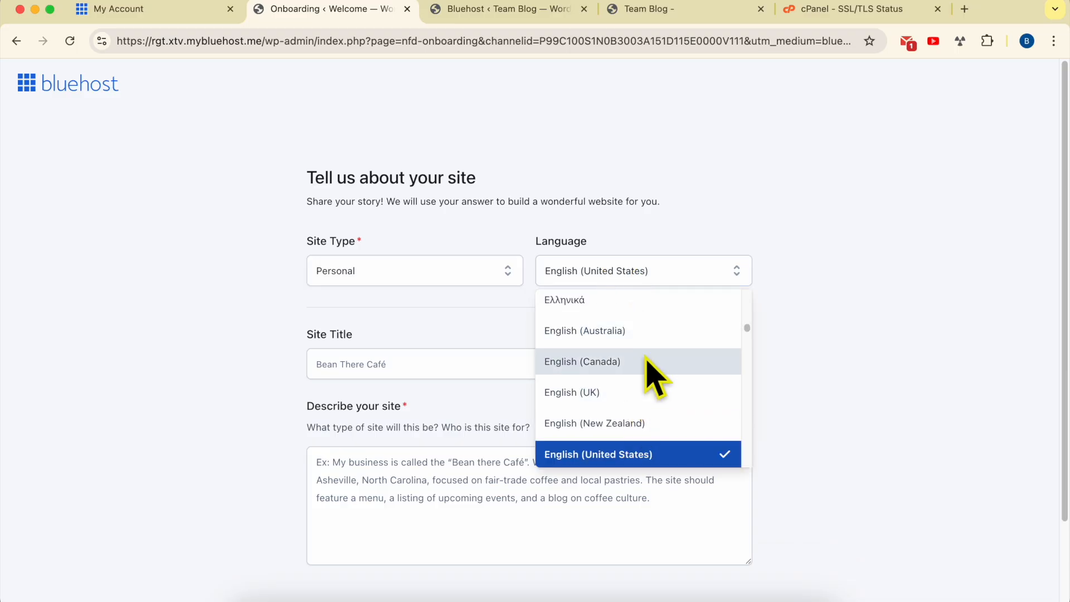
{"action": "left_click", "coordinate": [661, 466]}
- Title the site Automation Blog, describe it as "my automation blog", and start building it without uploading a logo
{"action": "left_click", "coordinate": [434, 364]}
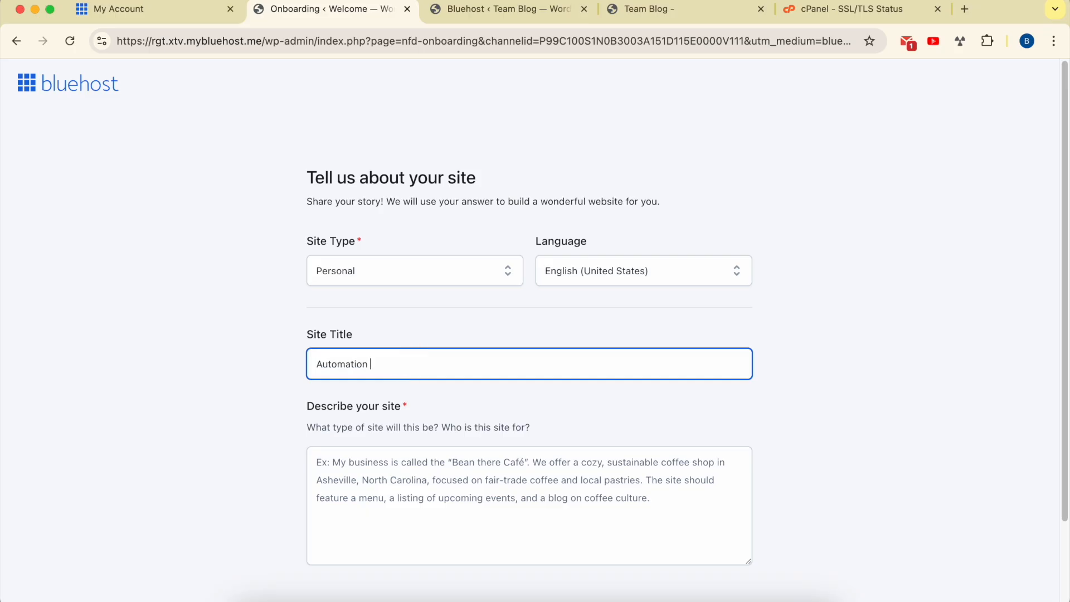
{"action": "left_click", "coordinate": [433, 484]}
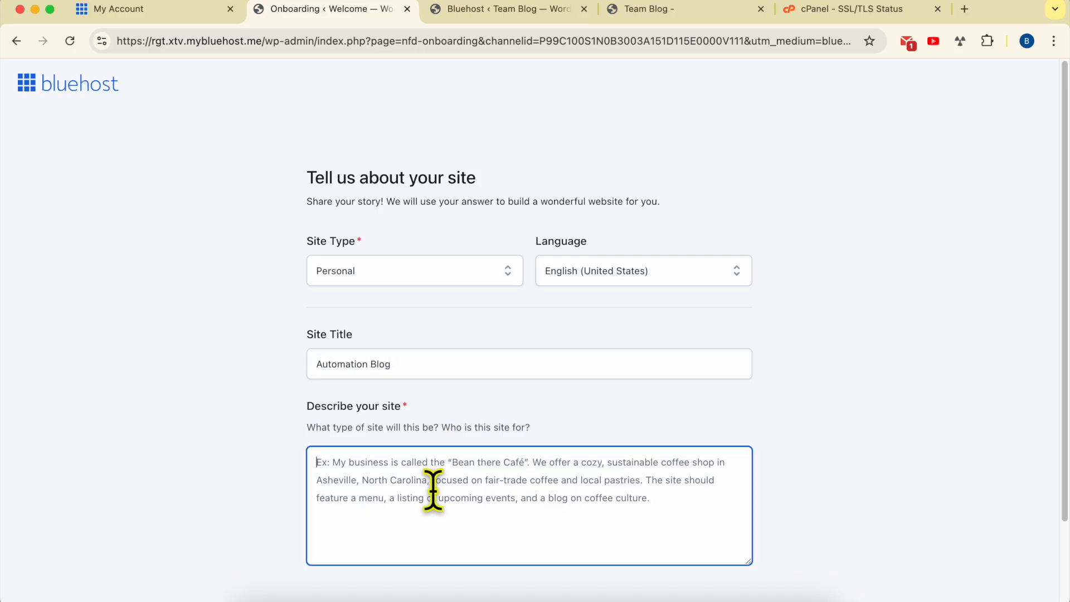
{"action": "scroll", "coordinate": [454, 424], "scroll_direction": "down", "scroll_amount": 3}
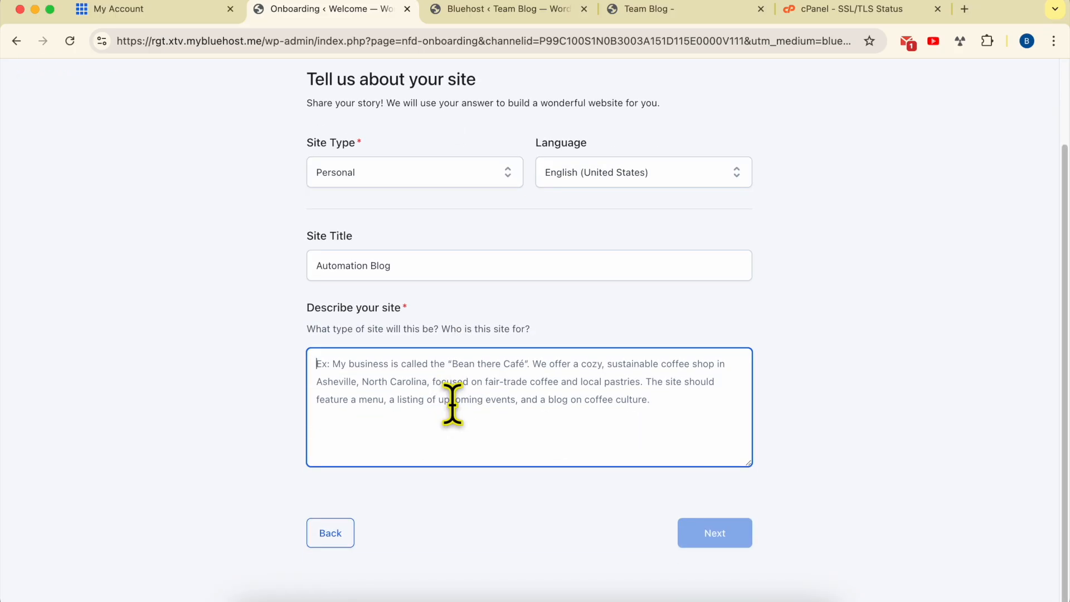
{"action": "type", "text": "my automation blog"}
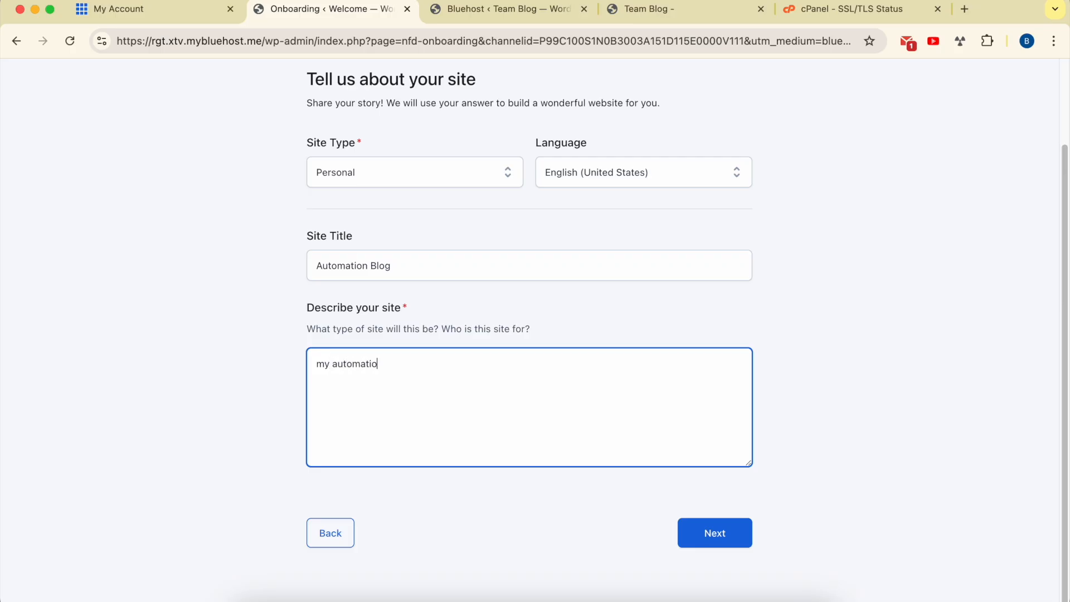
{"action": "left_click", "coordinate": [736, 543]}
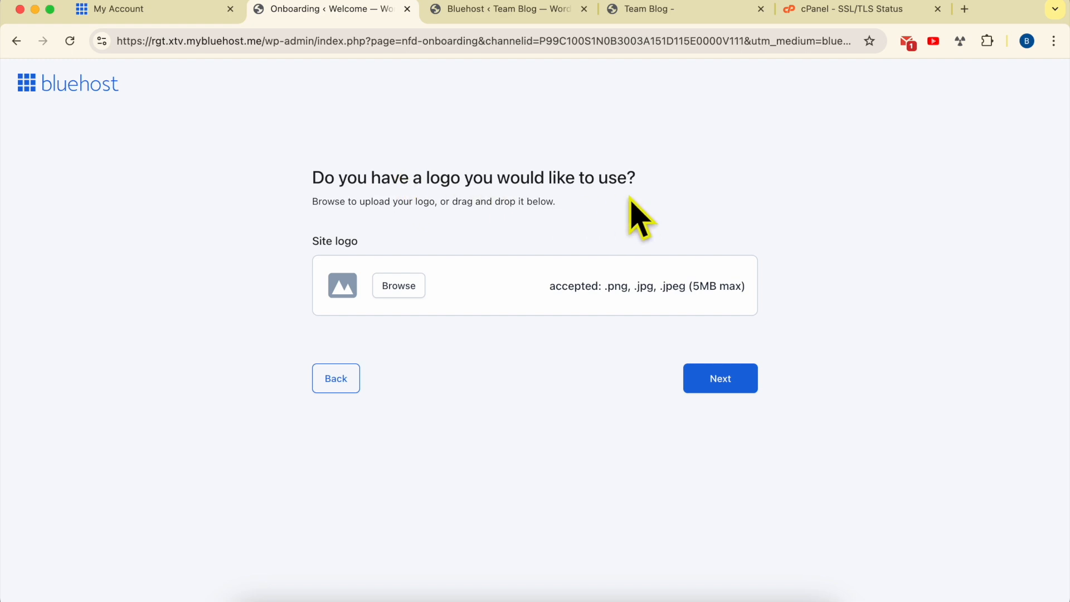
{"action": "left_click", "coordinate": [733, 380]}
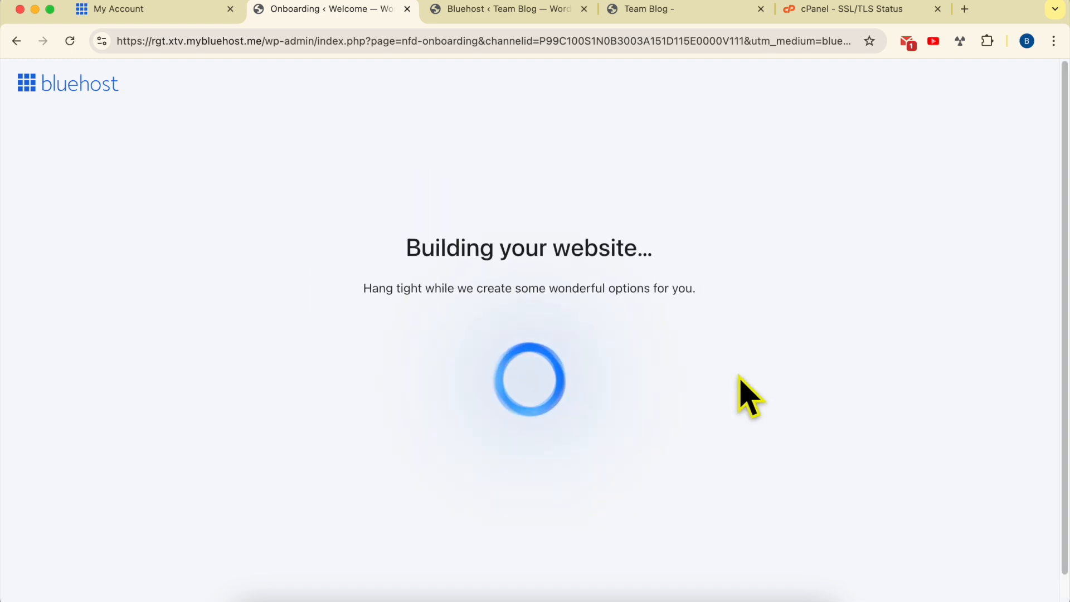
{"action": "left_click_drag", "start_coordinate": [407, 248], "coordinate": [680, 252]}
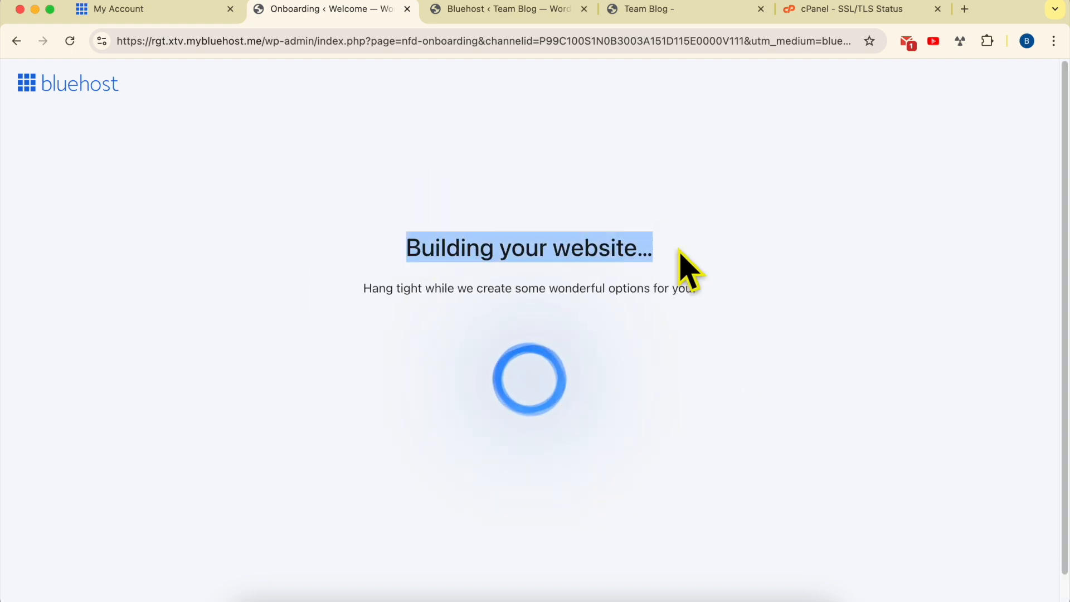
{"action": "left_click", "coordinate": [693, 269]}
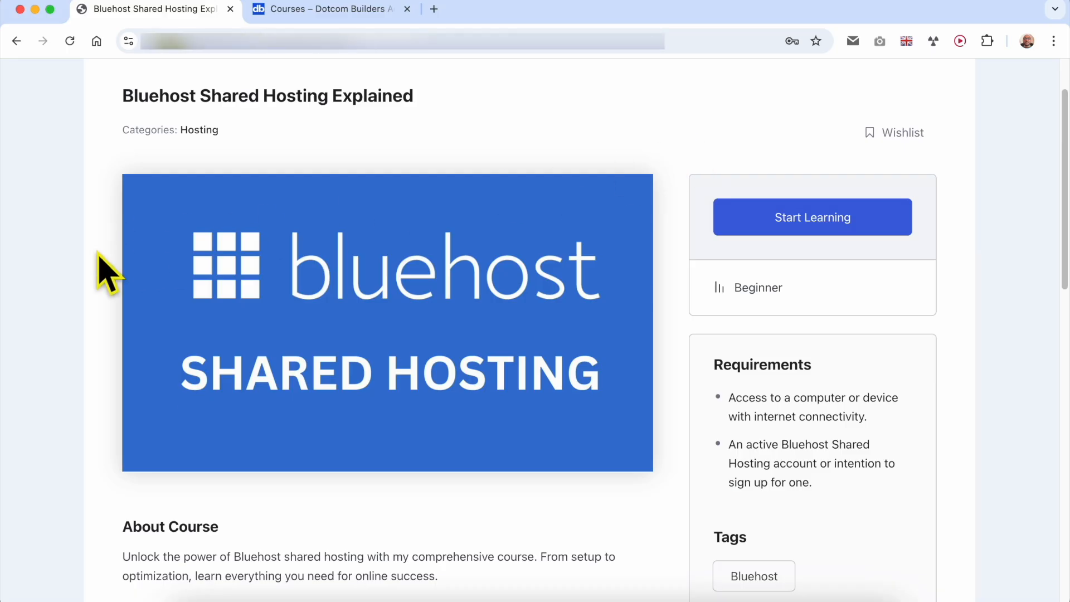
- Browse the lessons in every section of the Bluehost Shared Hosting Explained course, from Getting Started to Billing & Account Management
{"action": "scroll", "coordinate": [108, 276], "scroll_direction": "down", "scroll_amount": 13}
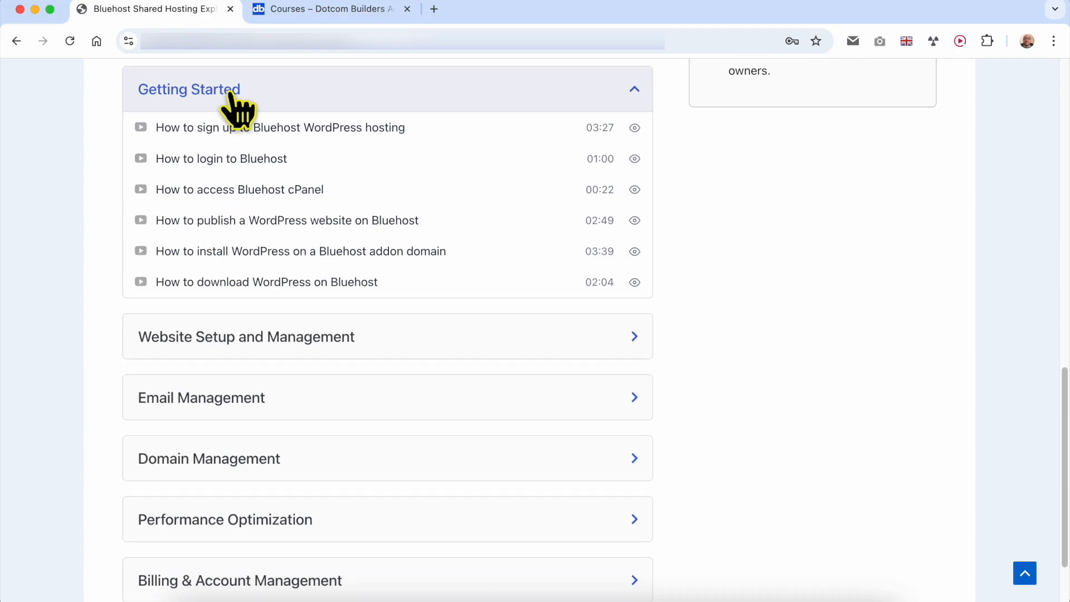
{"action": "left_click", "coordinate": [340, 337]}
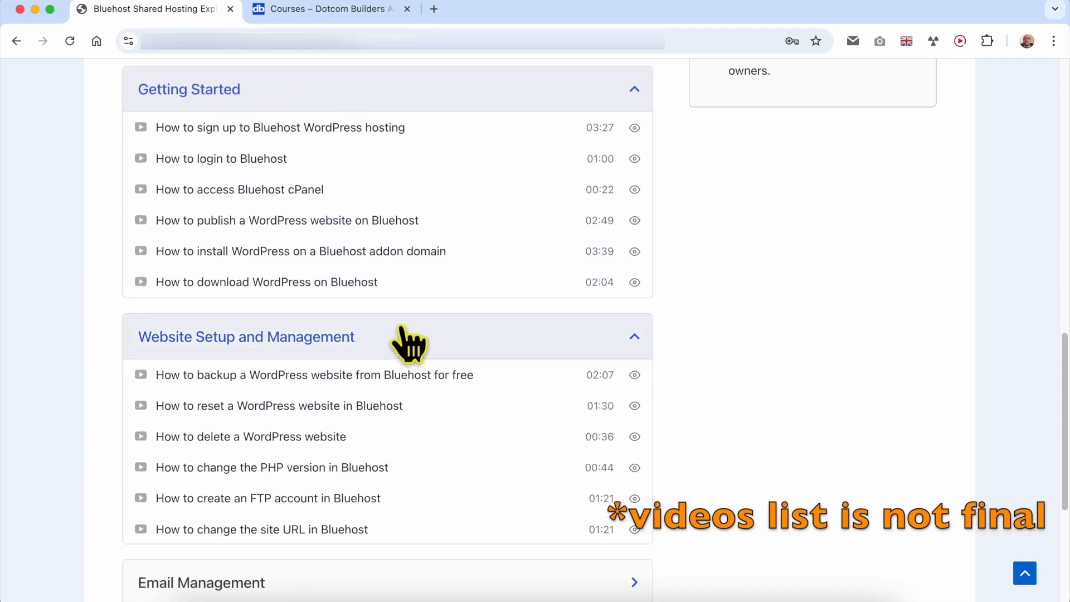
{"action": "scroll", "coordinate": [407, 342], "scroll_direction": "down", "scroll_amount": 5}
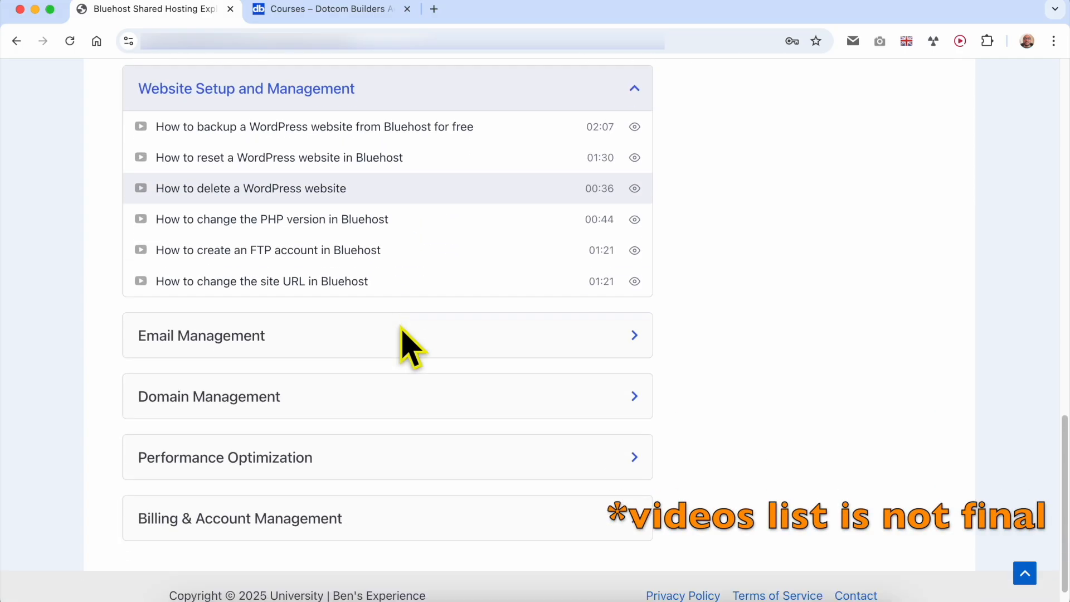
{"action": "left_click", "coordinate": [315, 333]}
{"action": "scroll", "coordinate": [342, 340], "scroll_direction": "down", "scroll_amount": 3}
{"action": "left_click", "coordinate": [348, 358]}
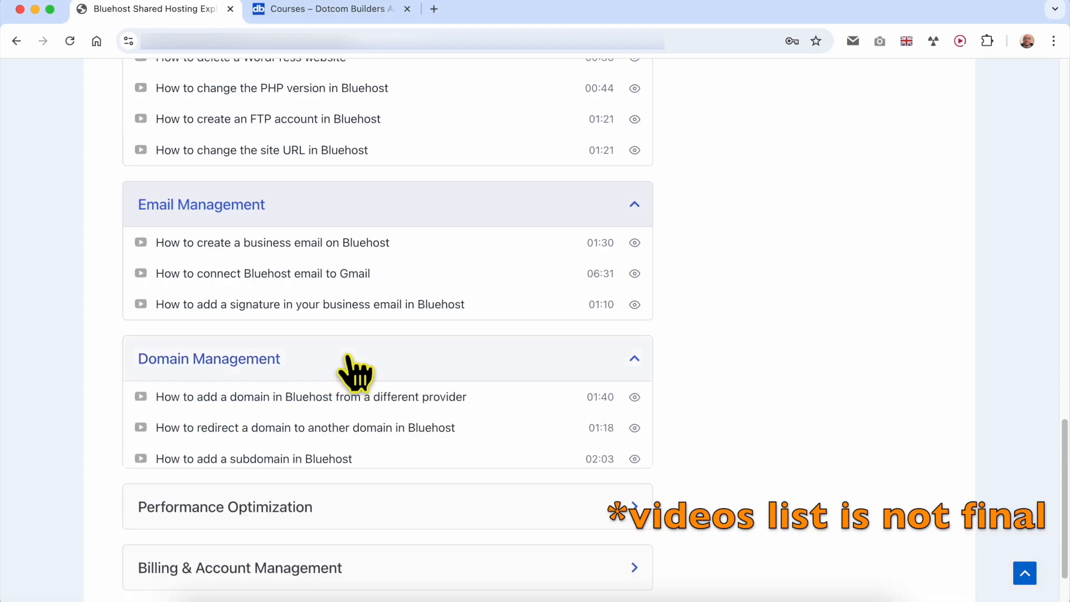
{"action": "scroll", "coordinate": [382, 359], "scroll_direction": "down", "scroll_amount": 4}
{"action": "left_click", "coordinate": [336, 418]}
{"action": "scroll", "coordinate": [335, 452], "scroll_direction": "down", "scroll_amount": 1}
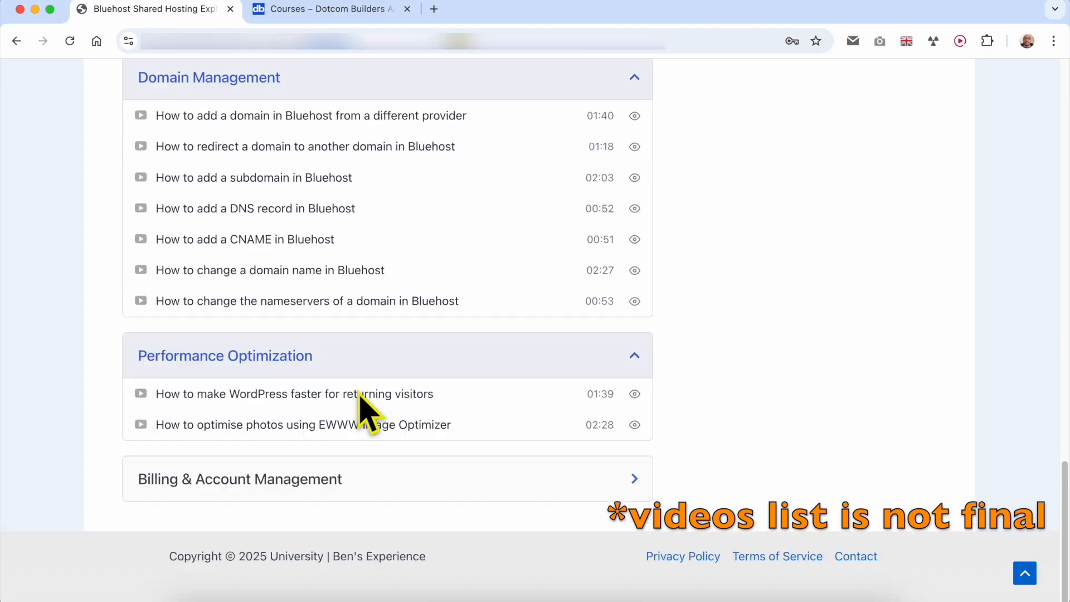
{"action": "left_click", "coordinate": [311, 484]}
{"action": "scroll", "coordinate": [365, 451], "scroll_direction": "down", "scroll_amount": 3}
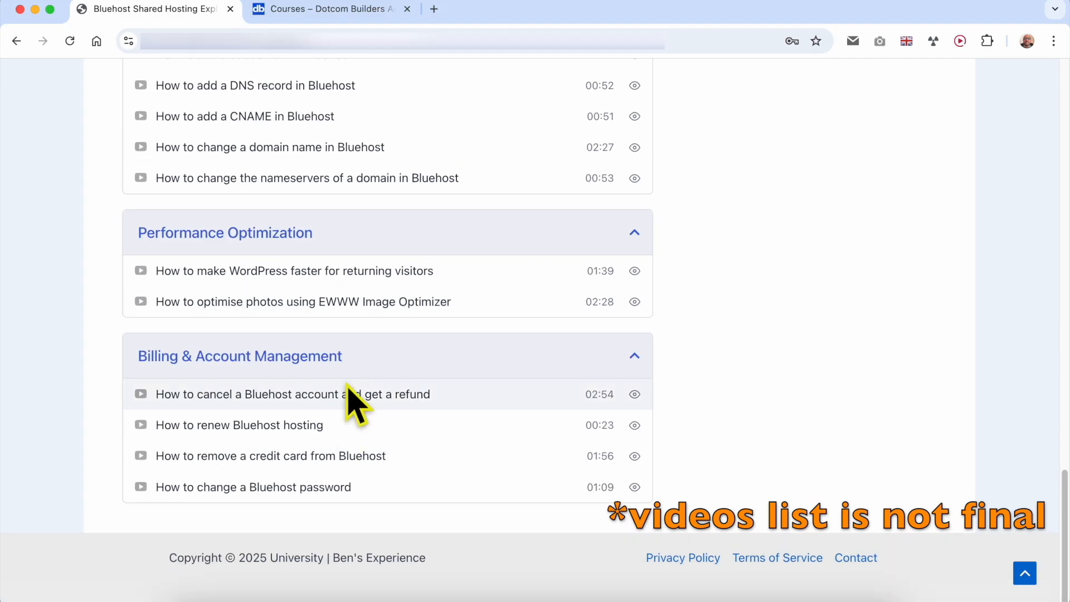
- Go back up to the course overview and switch to the Dotcom Builders course catalogue
{"action": "scroll", "coordinate": [390, 377], "scroll_direction": "up", "scroll_amount": 12}
{"action": "scroll", "coordinate": [389, 382], "scroll_direction": "up", "scroll_amount": 15}
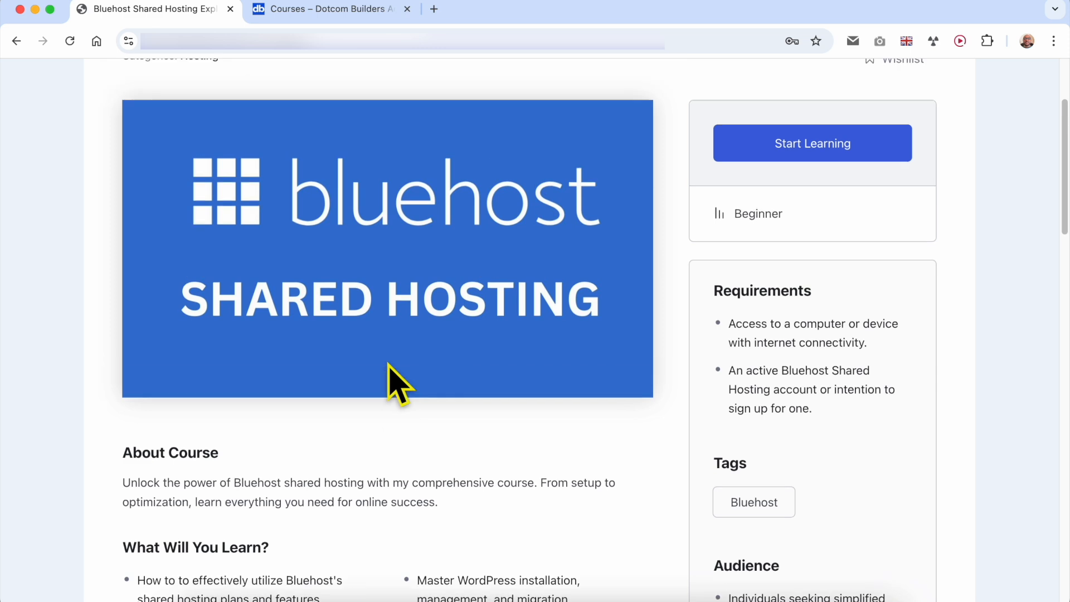
{"action": "left_click", "coordinate": [325, 15]}
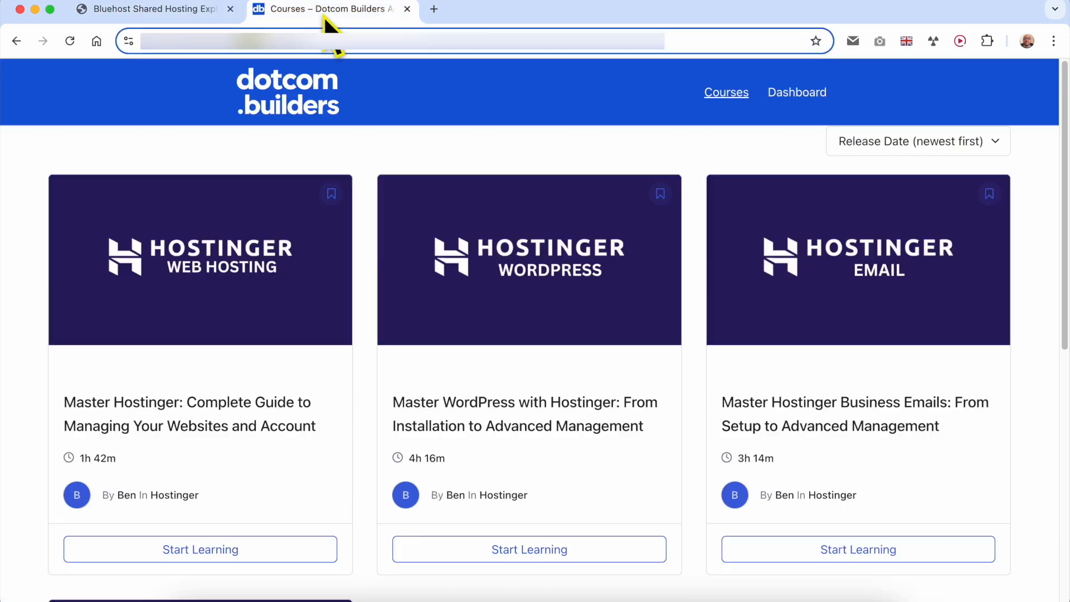
- Look over the course catalogue and the address at which it can be accessed
{"action": "left_click", "coordinate": [355, 147]}
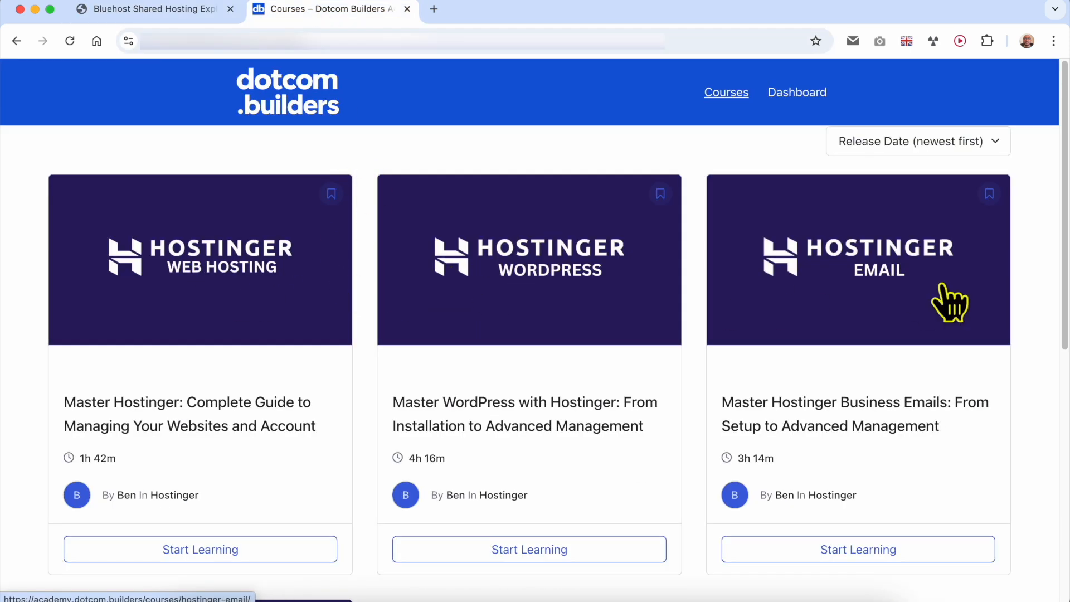
{"action": "scroll", "coordinate": [1031, 298], "scroll_direction": "down", "scroll_amount": 3}
{"action": "scroll", "coordinate": [179, 530], "scroll_direction": "down", "scroll_amount": 2}
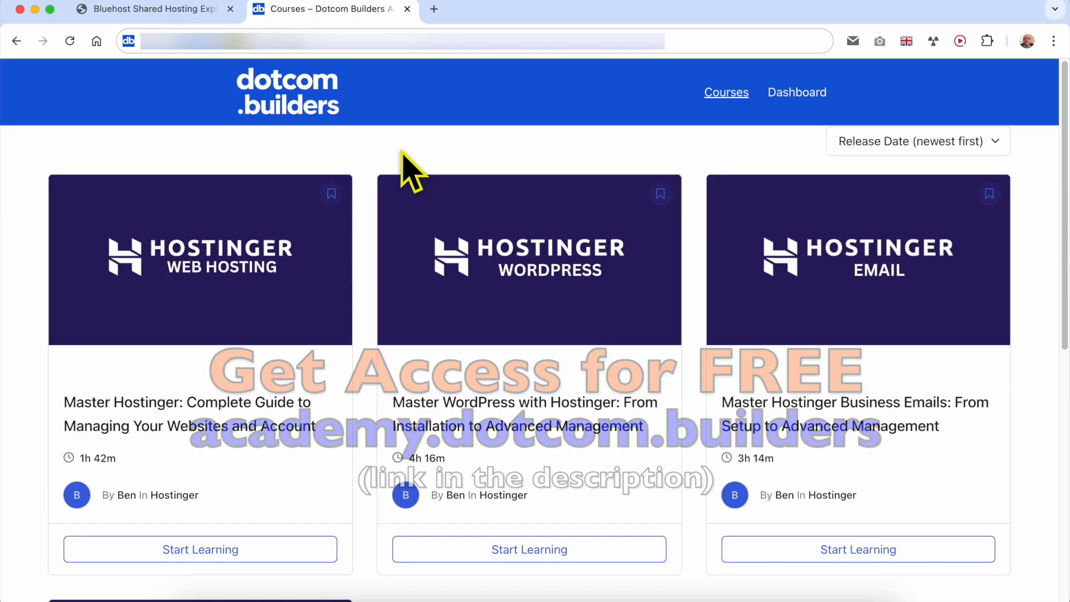
{"action": "left_click", "coordinate": [191, 44]}
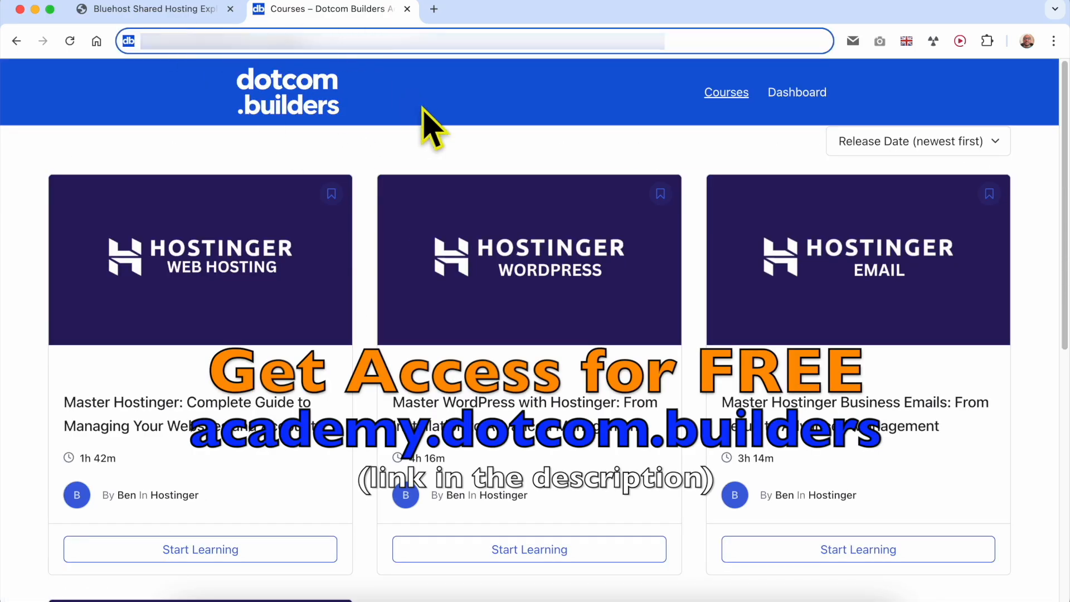
{"action": "left_click", "coordinate": [447, 108]}
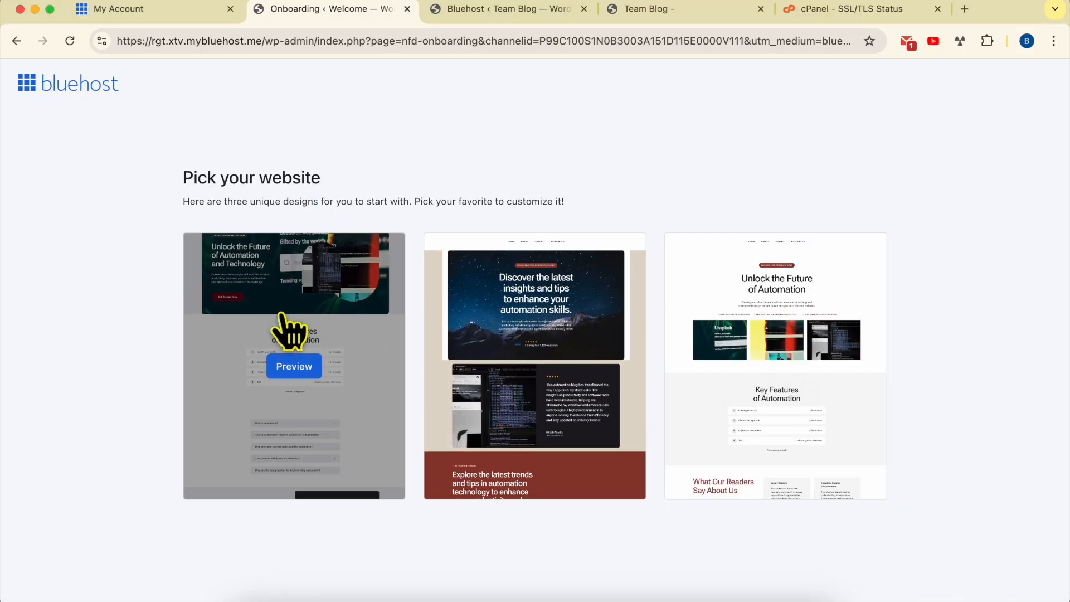
- Preview the first of the three generated website designs, then save and publish it
{"action": "left_click", "coordinate": [288, 367]}
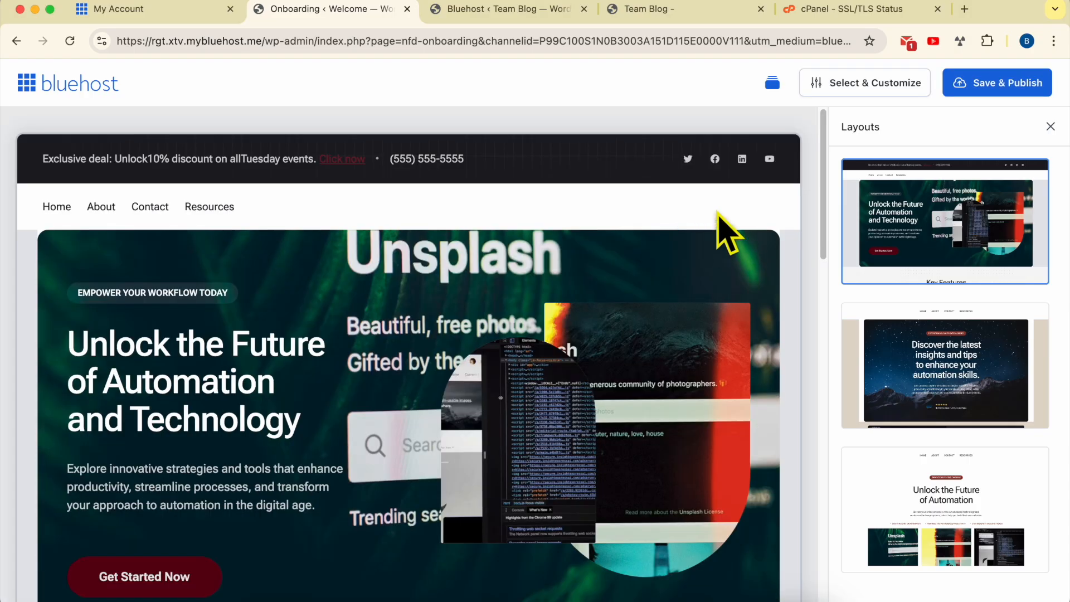
{"action": "left_click", "coordinate": [985, 85]}
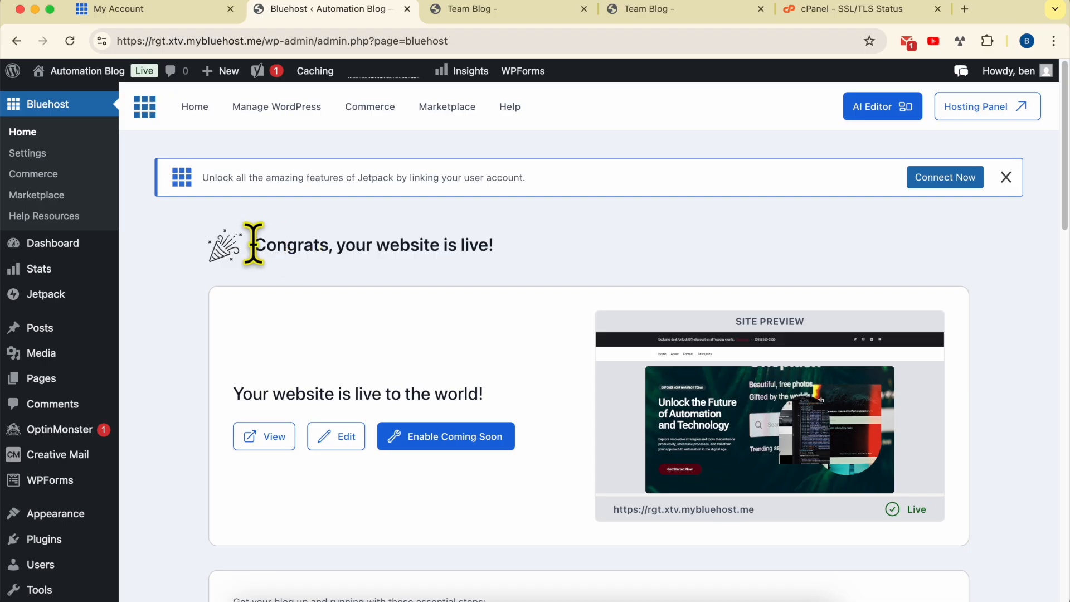
{"action": "left_click_drag", "start_coordinate": [254, 245], "coordinate": [549, 246]}
{"action": "left_click", "coordinate": [566, 245]}
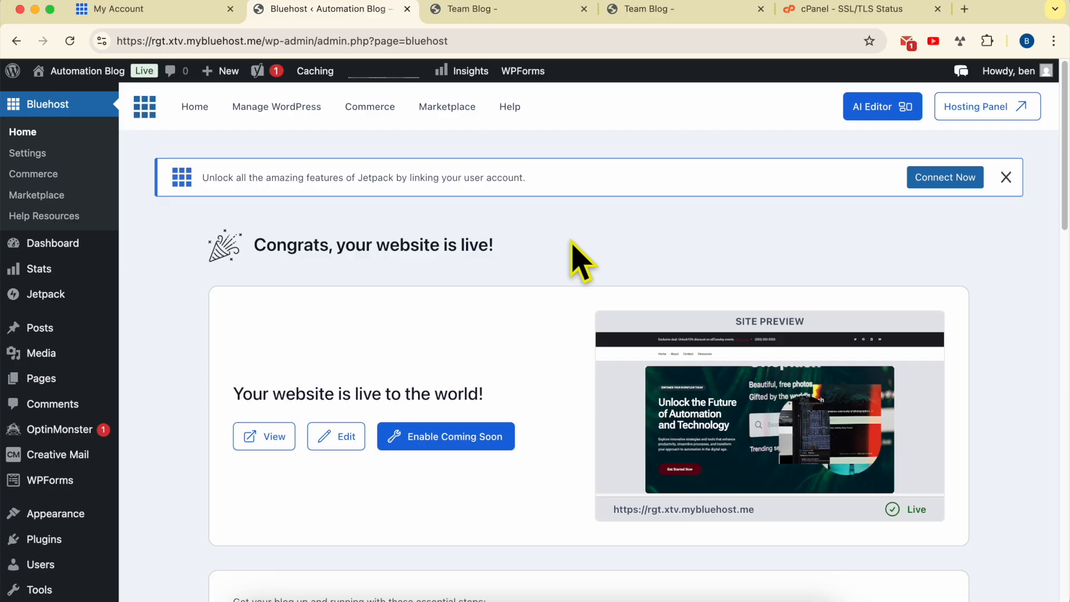
- Switch to the Team Blog dashboard, check the domain in its address and open the site's General settings
{"action": "key", "text": "ctrl+Tab"}
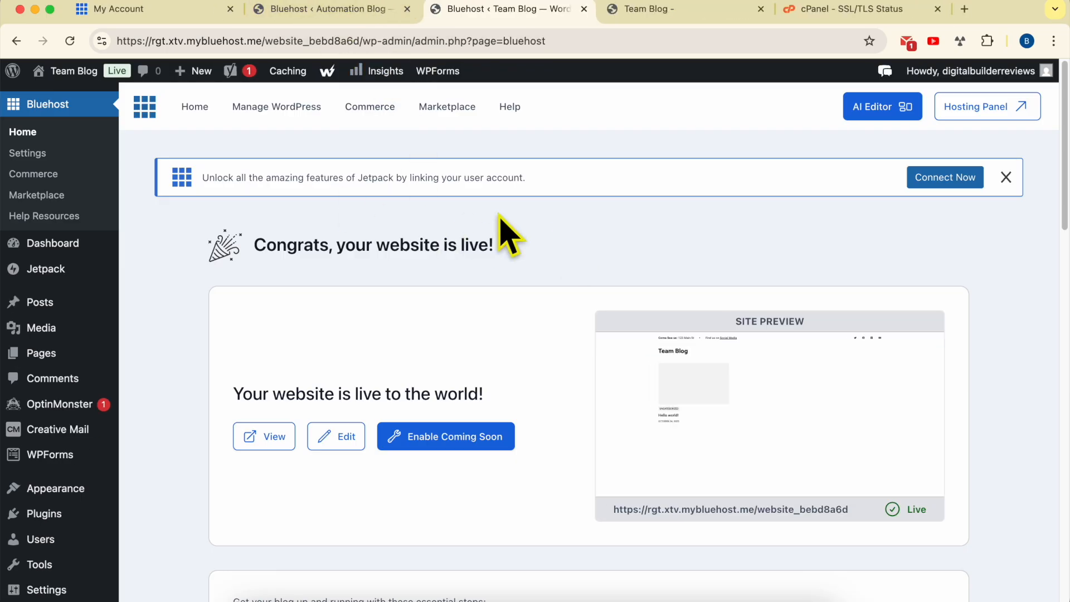
{"action": "left_click_drag", "start_coordinate": [262, 41], "coordinate": [14, 25]}
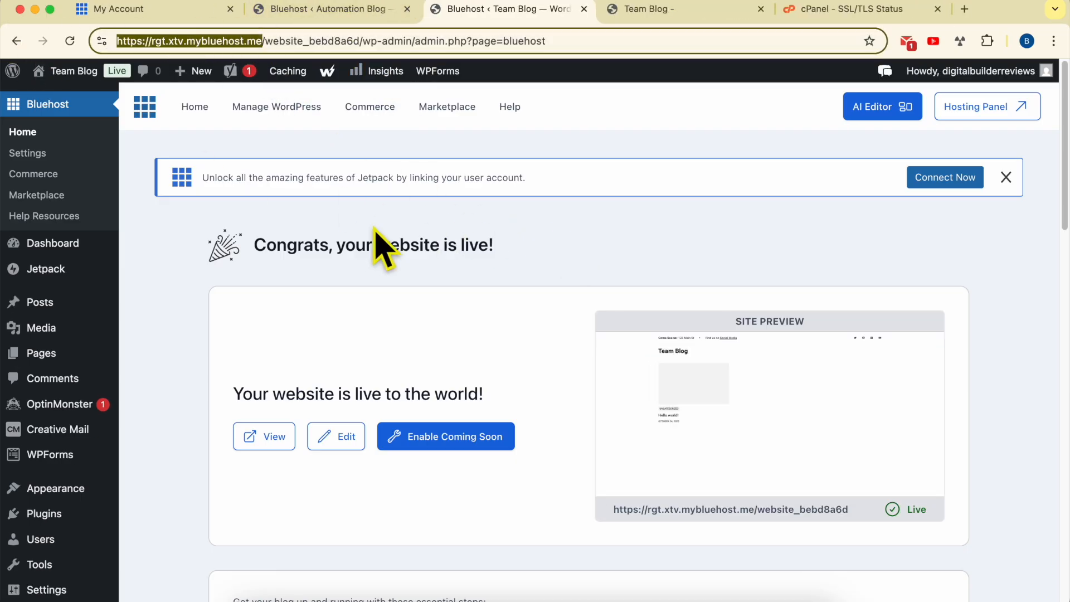
{"action": "left_click", "coordinate": [560, 224]}
{"action": "scroll", "coordinate": [58, 257], "scroll_direction": "down", "scroll_amount": 7}
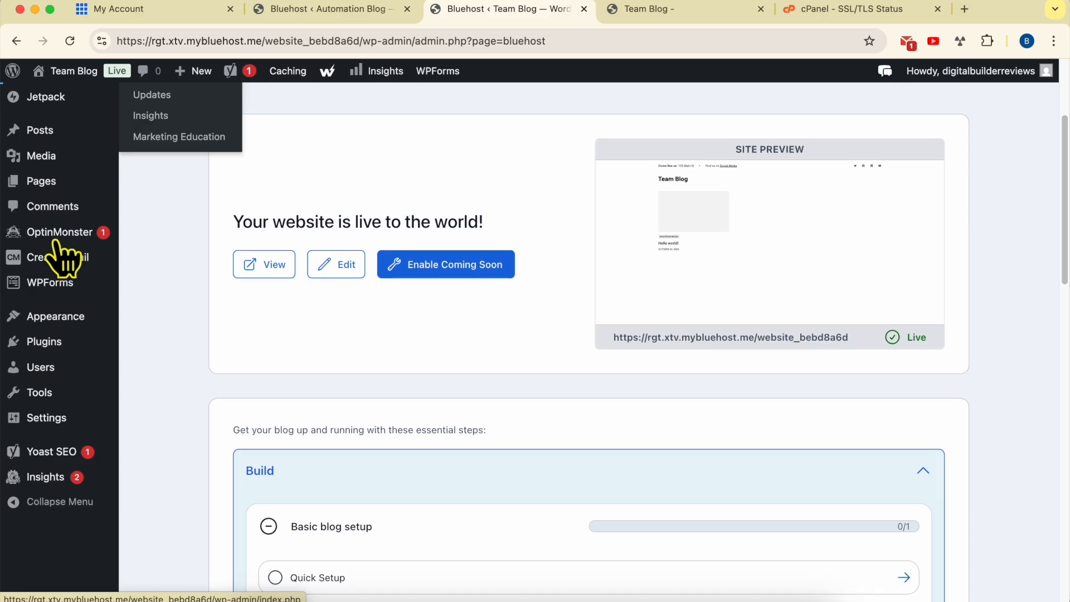
{"action": "mouse_move", "coordinate": [54, 233]}
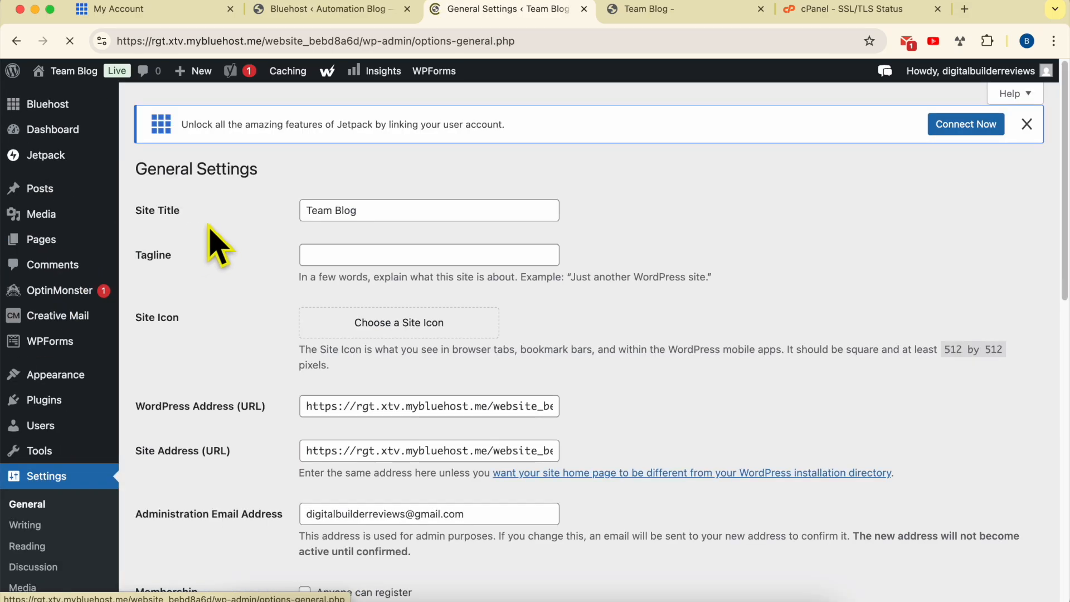
{"action": "left_click_drag", "start_coordinate": [129, 403], "coordinate": [585, 407]}
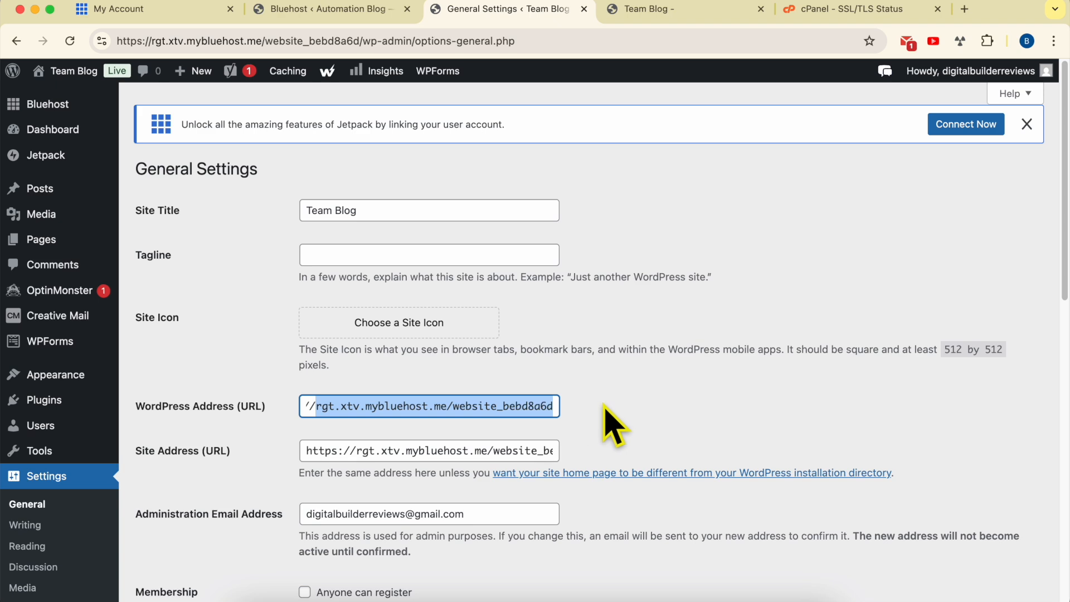
{"action": "left_click", "coordinate": [190, 12]}
{"action": "left_click_drag", "start_coordinate": [436, 212], "coordinate": [279, 214]}
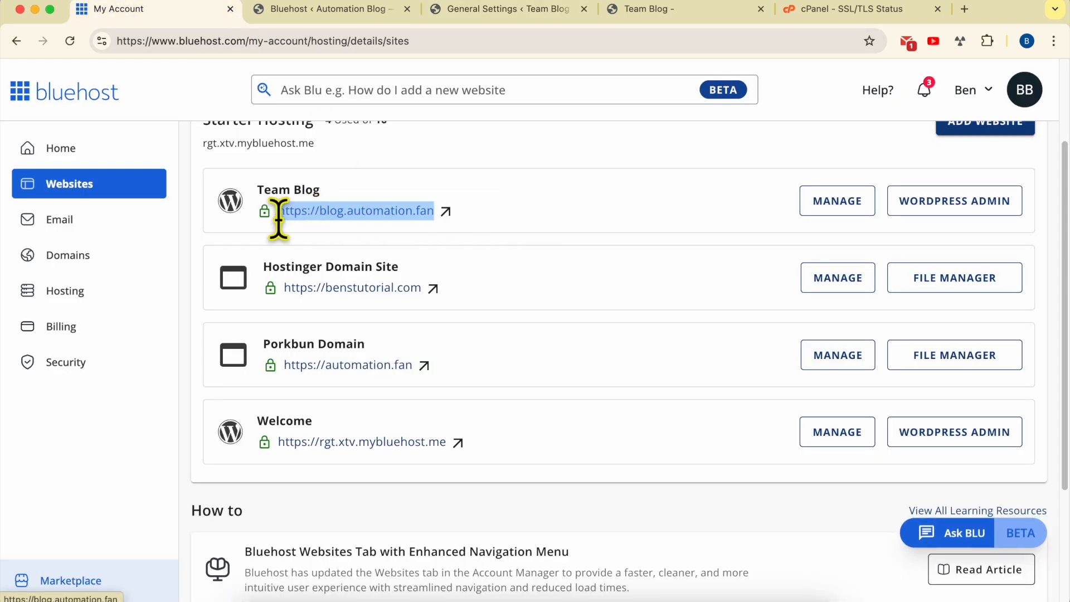
{"action": "left_click", "coordinate": [483, 13]}
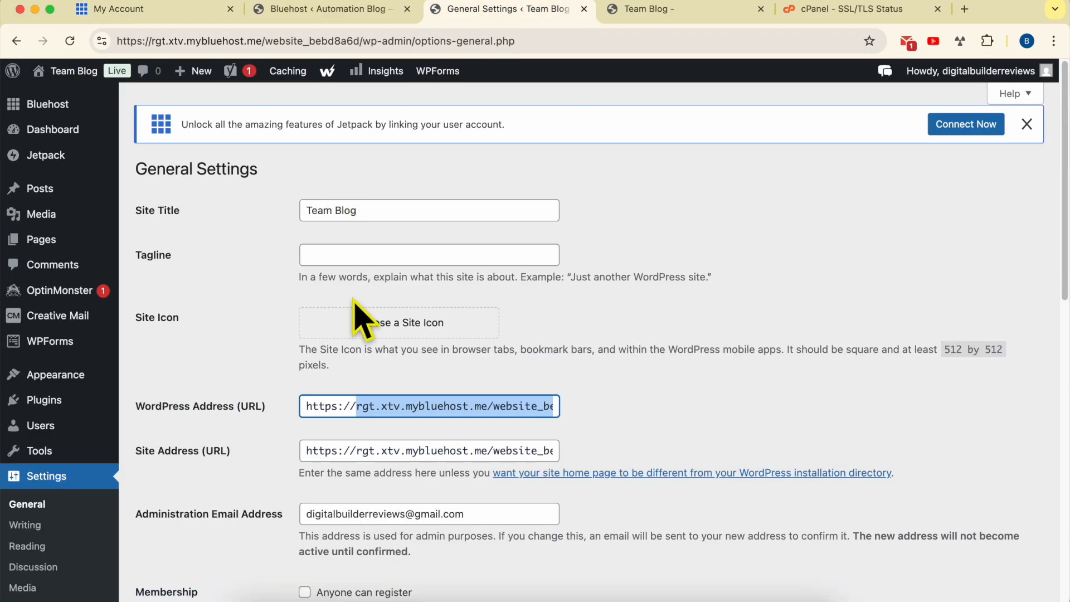
{"action": "key", "text": "super+a"}
{"action": "key", "text": "BackSpace"}
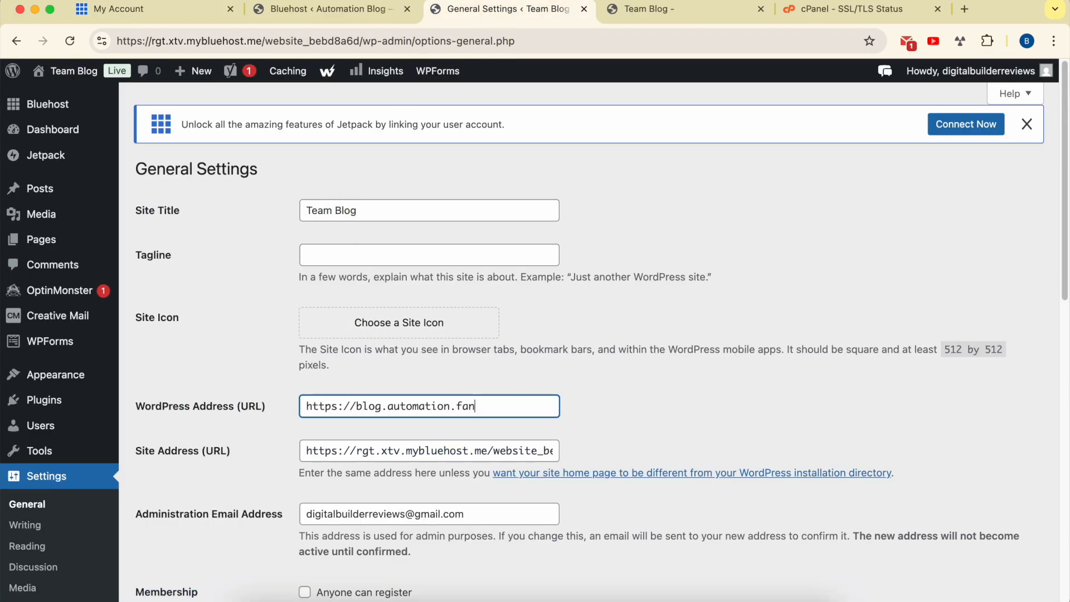
{"action": "left_click", "coordinate": [436, 450]}
{"action": "key", "text": "super+a"}
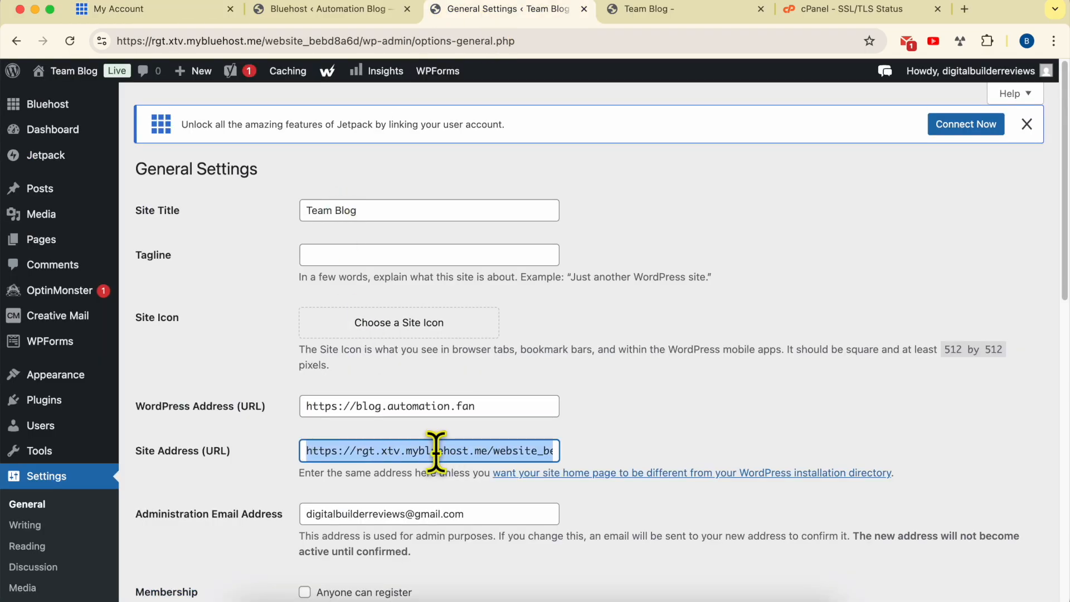
{"action": "key", "text": "BackSpace"}
{"action": "left_click", "coordinate": [635, 427]}
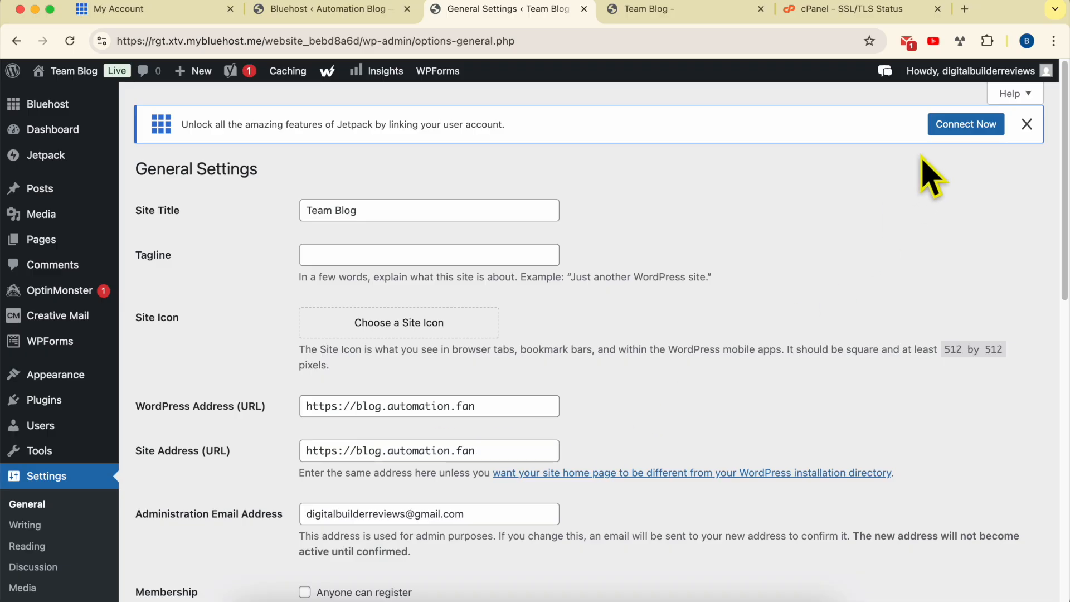
{"action": "scroll", "coordinate": [501, 446], "scroll_direction": "down", "scroll_amount": 5}
{"action": "scroll", "coordinate": [362, 485], "scroll_direction": "down", "scroll_amount": 8}
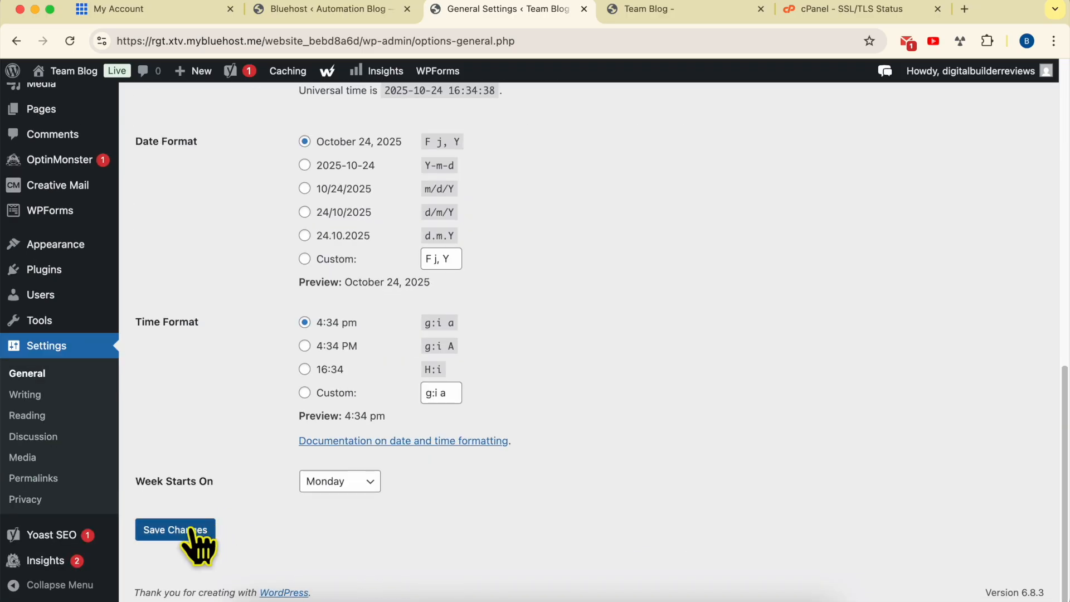
{"action": "left_click", "coordinate": [182, 533]}
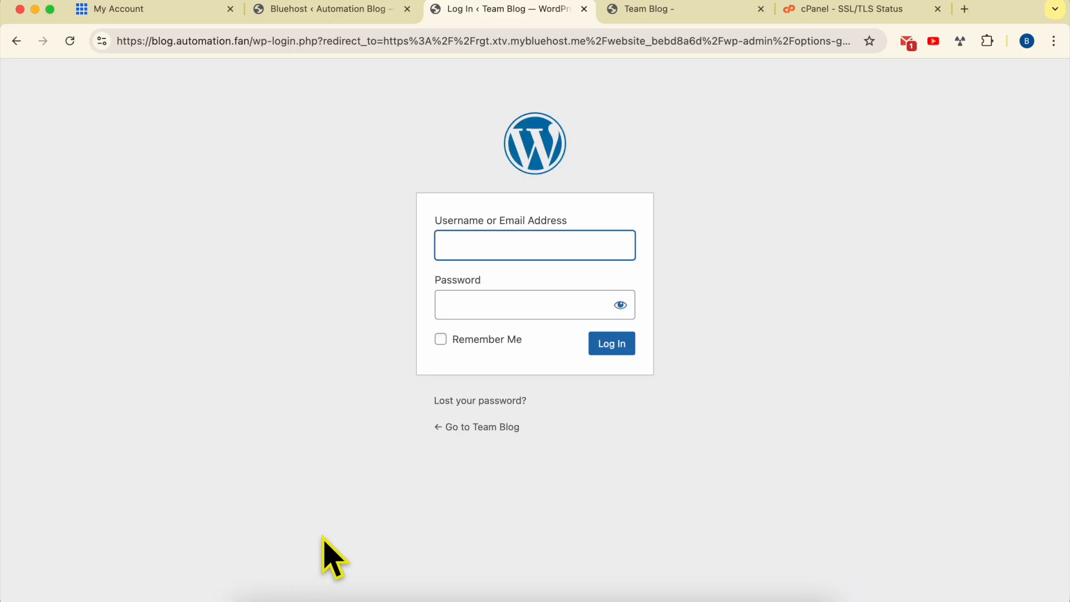
- Reload the website list in the Bluehost account, open Team Blog's WordPress admin and check the domain in its address
{"action": "left_click", "coordinate": [328, 315]}
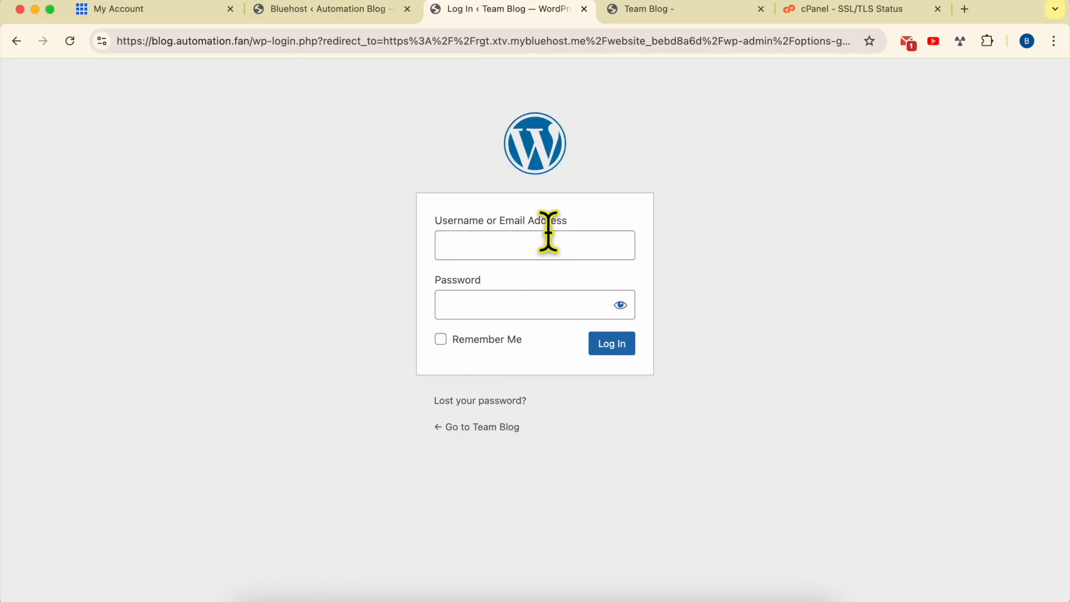
{"action": "left_click", "coordinate": [172, 14]}
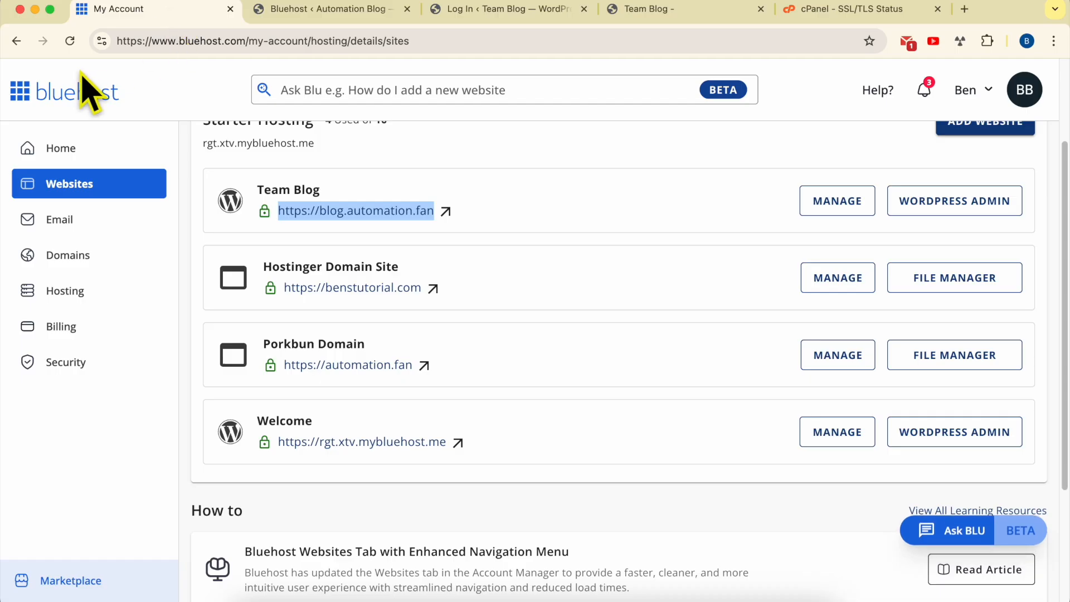
{"action": "left_click", "coordinate": [70, 41]}
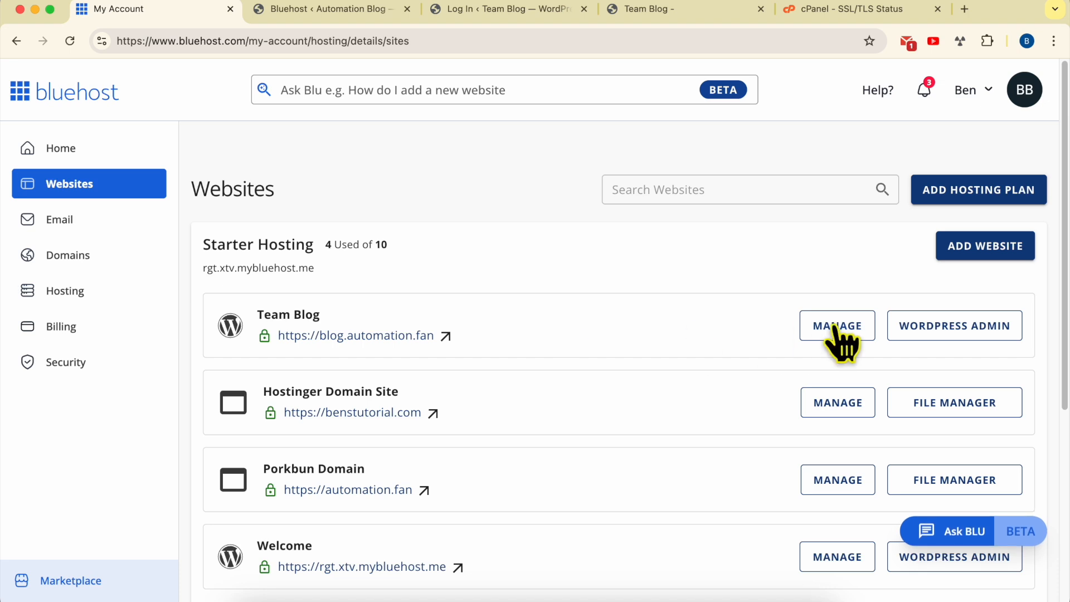
{"action": "left_click", "coordinate": [938, 338]}
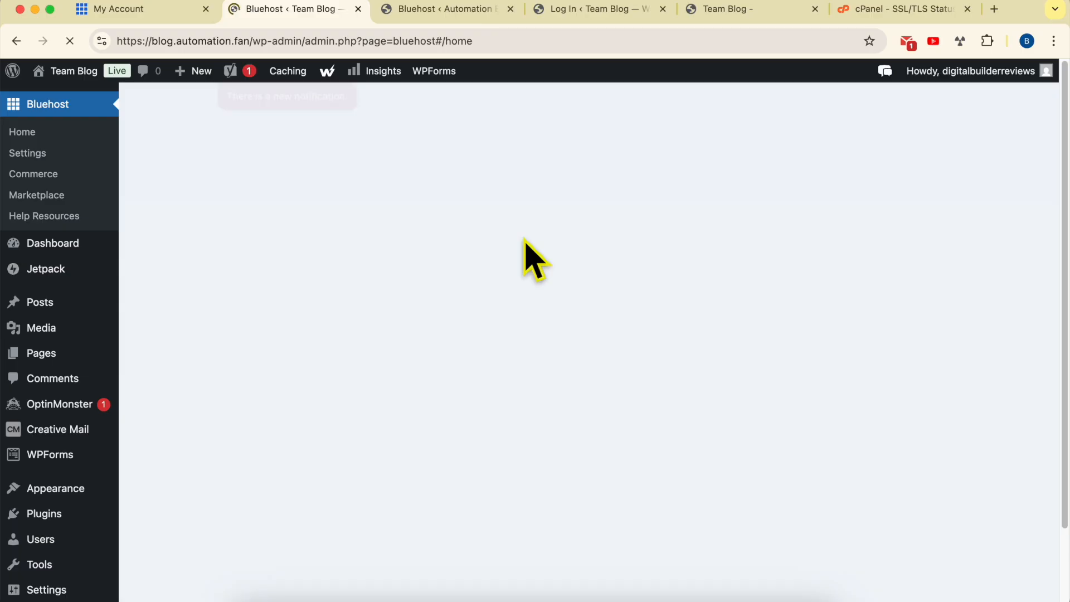
{"action": "left_click", "coordinate": [250, 41]}
{"action": "left_click_drag", "start_coordinate": [251, 41], "coordinate": [175, 41]}
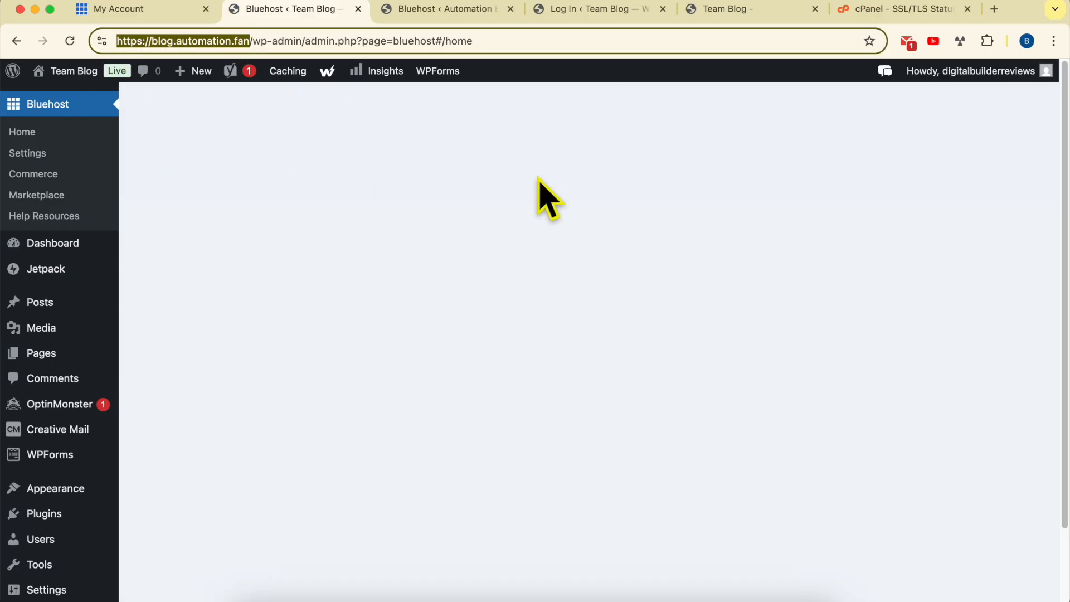
- Open Team Blog's user list and examine the administrator's username and email address
{"action": "mouse_move", "coordinate": [991, 74]}
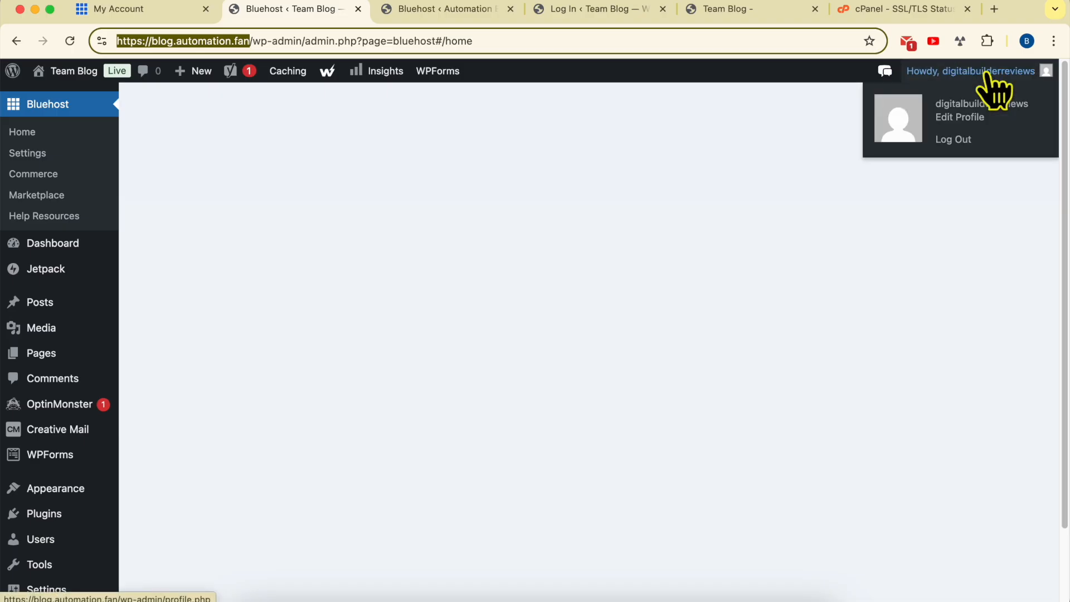
{"action": "mouse_move", "coordinate": [75, 516]}
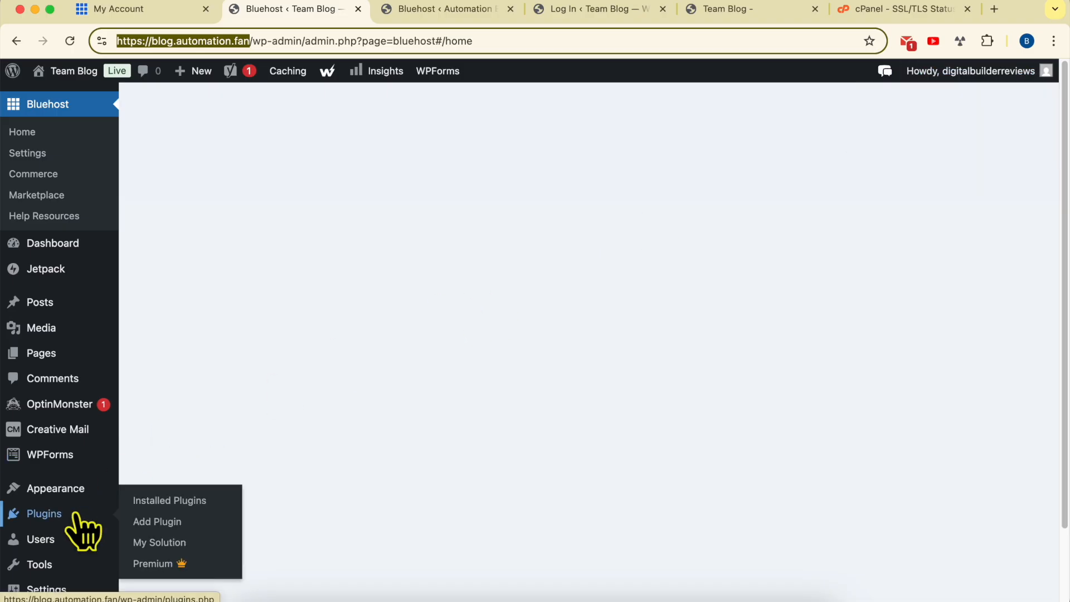
{"action": "mouse_move", "coordinate": [60, 534]}
{"action": "left_click", "coordinate": [62, 536]}
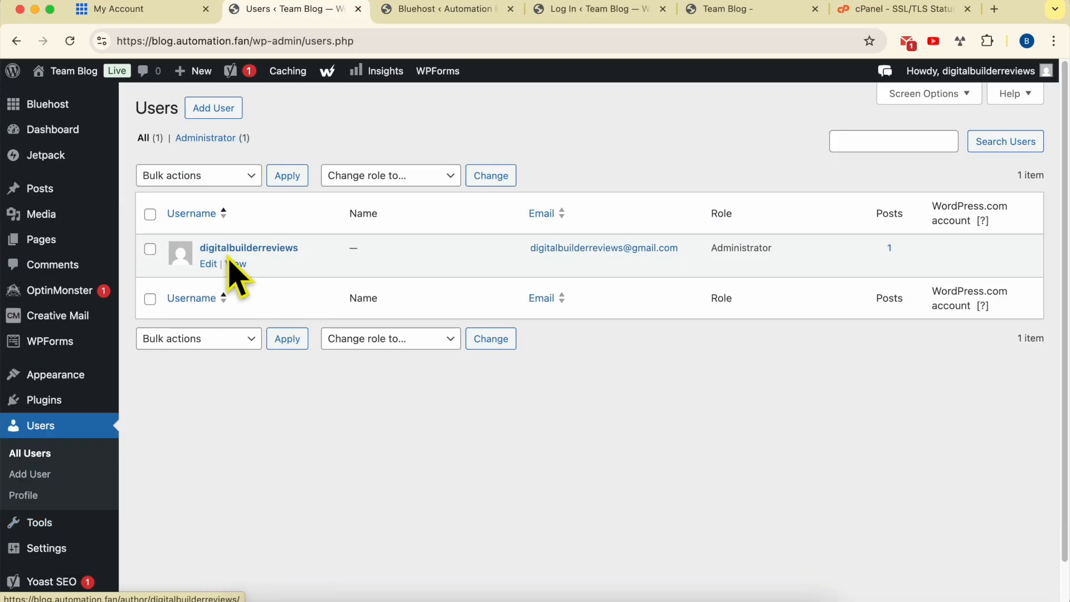
{"action": "left_click_drag", "start_coordinate": [200, 248], "coordinate": [303, 248]}
{"action": "left_click_drag", "start_coordinate": [529, 247], "coordinate": [679, 248]}
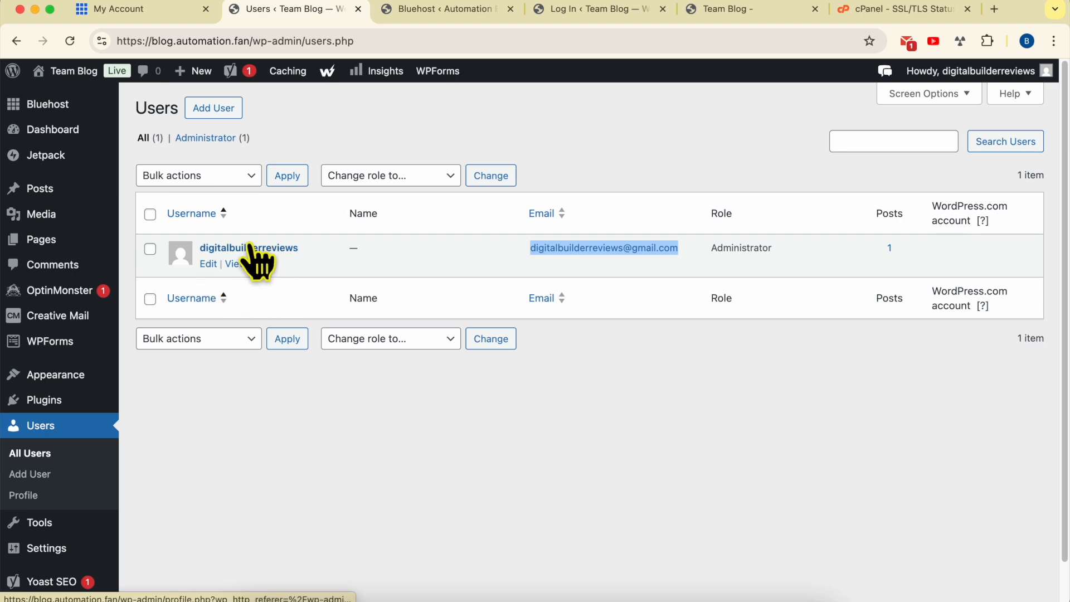
- Edit the administrator's profile, generate a new account password and update the profile
{"action": "left_click", "coordinate": [207, 264]}
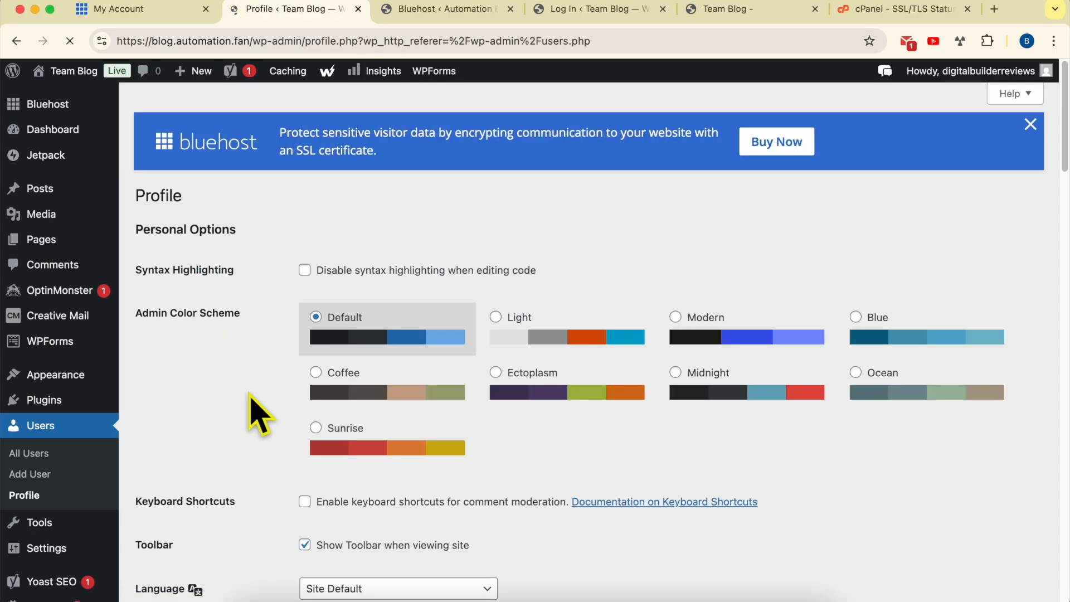
{"action": "scroll", "coordinate": [275, 405], "scroll_direction": "down", "scroll_amount": 5}
{"action": "scroll", "coordinate": [275, 405], "scroll_direction": "down", "scroll_amount": 20}
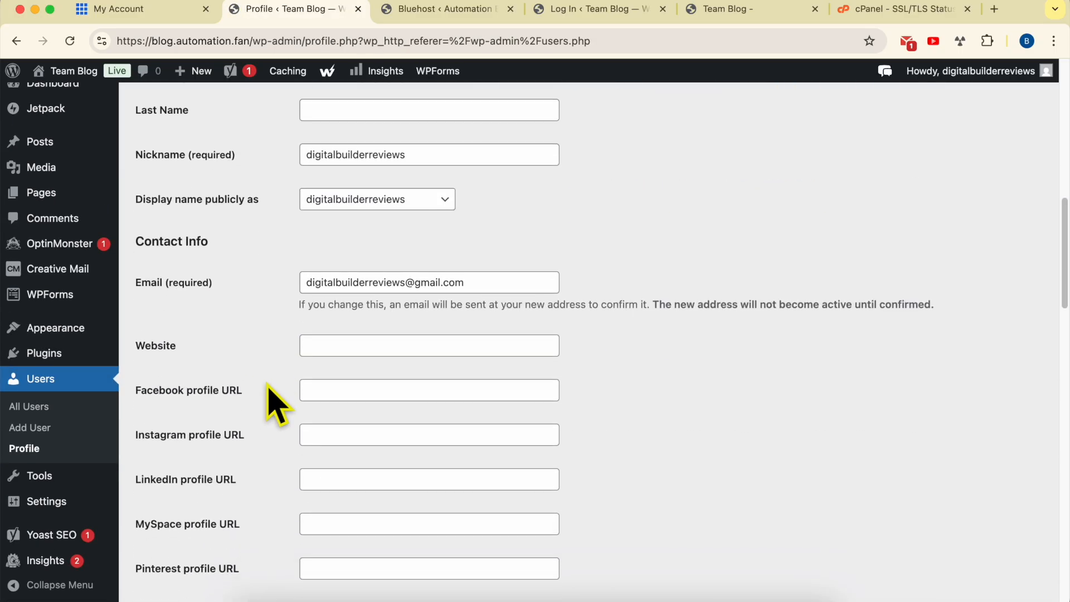
{"action": "scroll", "coordinate": [275, 405], "scroll_direction": "down", "scroll_amount": 5}
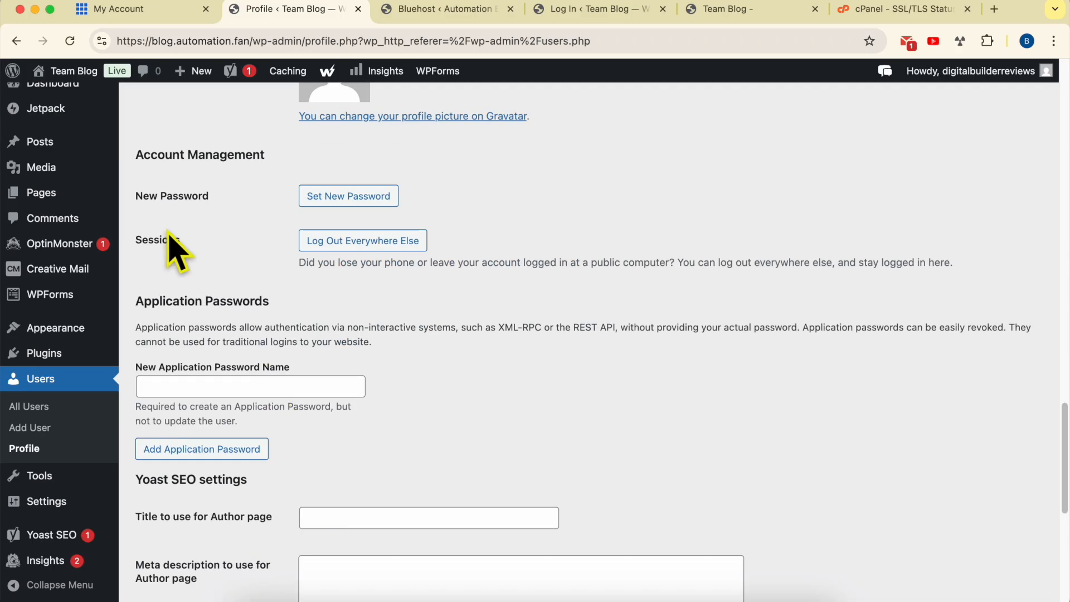
{"action": "left_click", "coordinate": [363, 202]}
{"action": "left_click_drag", "start_coordinate": [494, 229], "coordinate": [237, 251]}
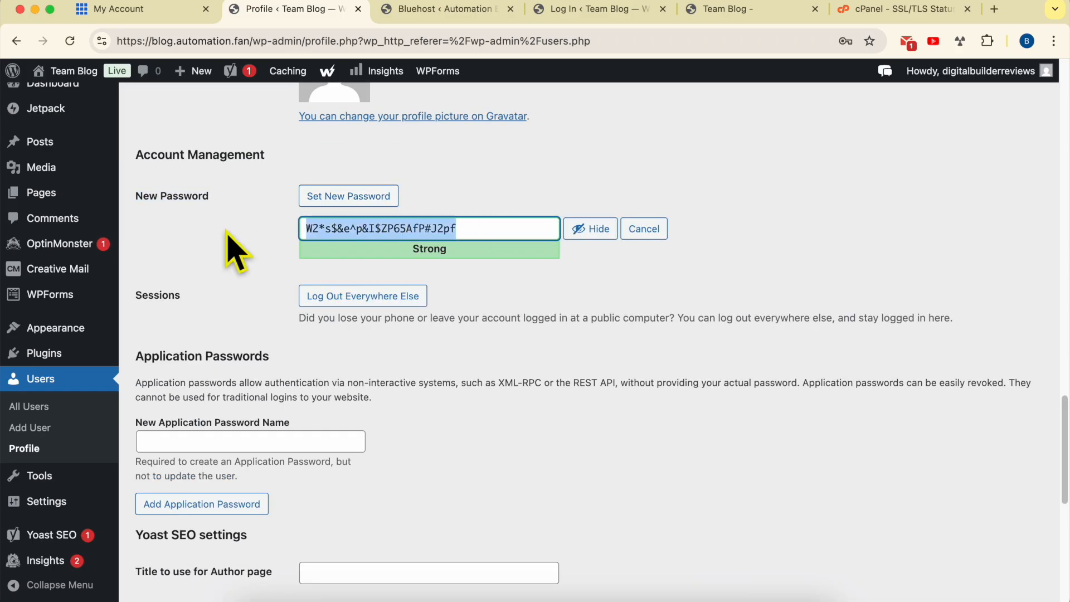
{"action": "scroll", "coordinate": [554, 406], "scroll_direction": "down", "scroll_amount": 8}
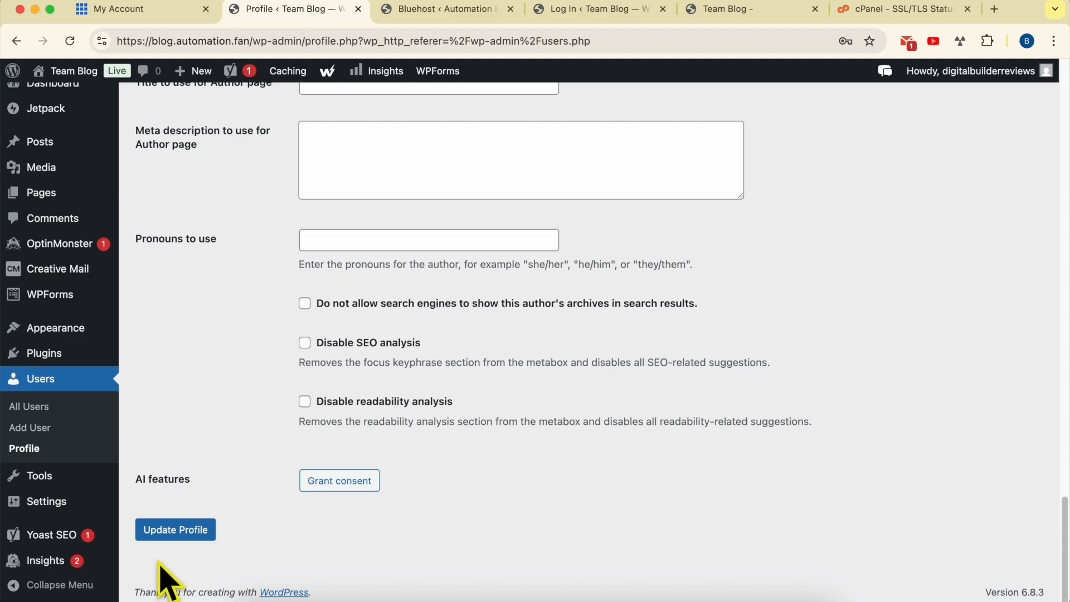
{"action": "left_click", "coordinate": [177, 529]}
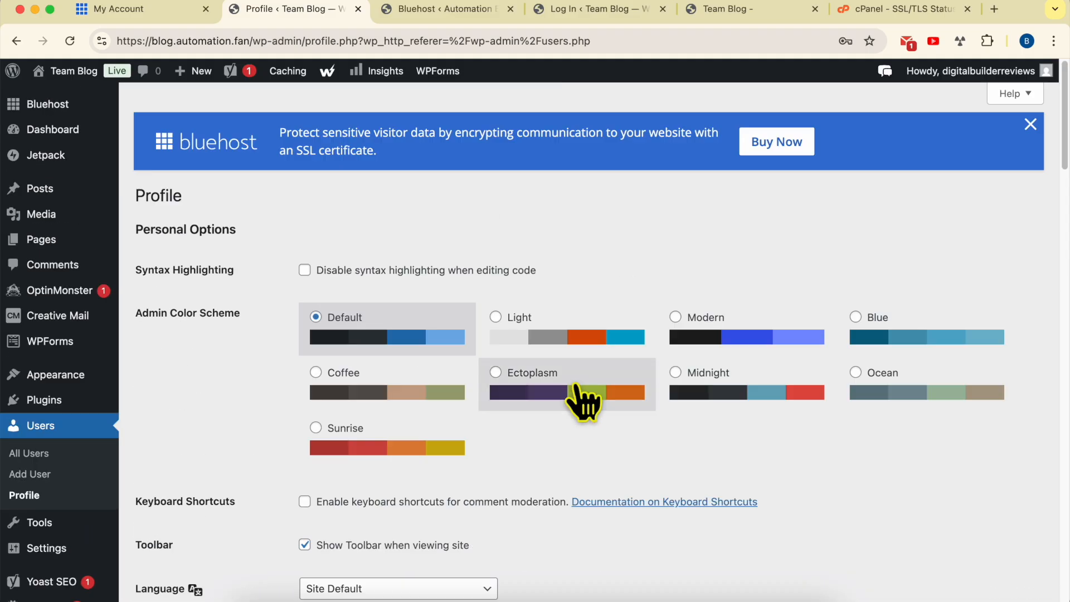
- Check the domain part of the profile page's address
{"action": "left_click_drag", "start_coordinate": [253, 40], "coordinate": [87, 40]}
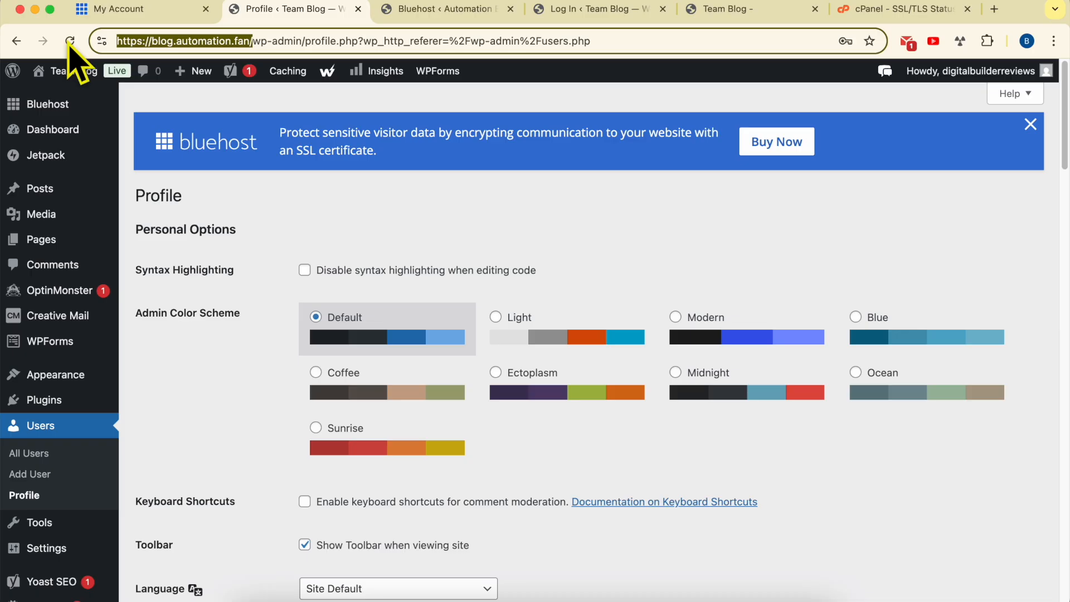
{"action": "left_click", "coordinate": [469, 211]}
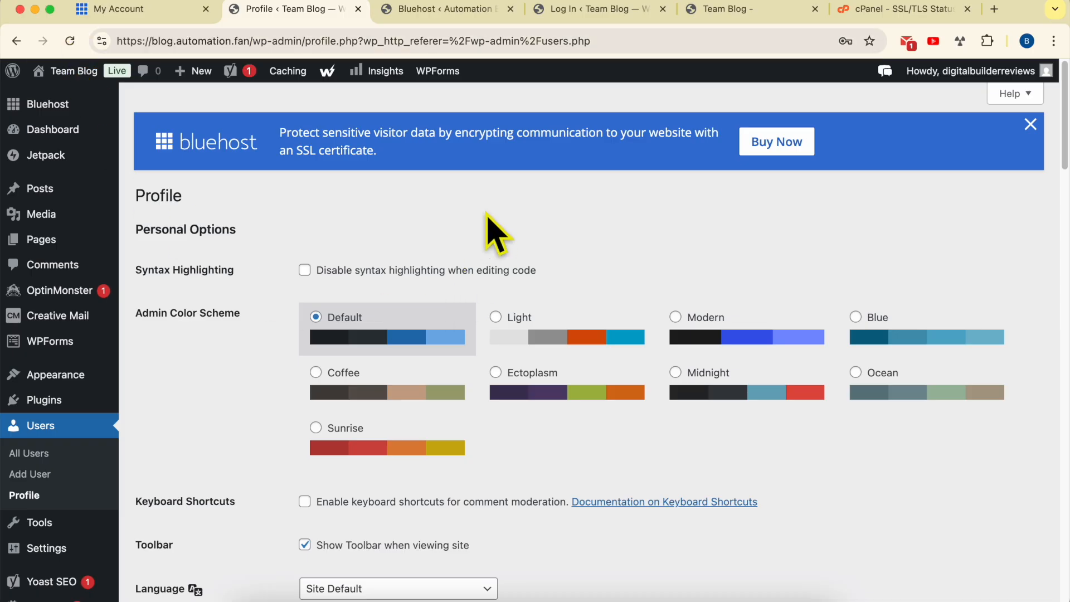